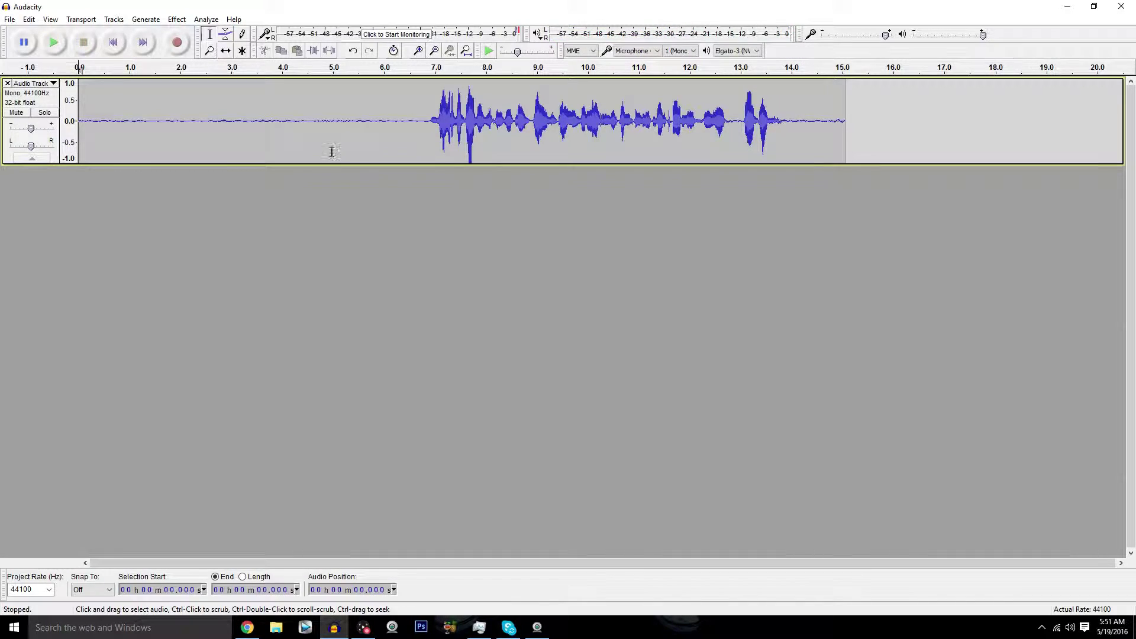
Step: Capture a noise profile from the silent first 6.6 seconds of the recording
left_click_drag(416, 124, 76, 137)
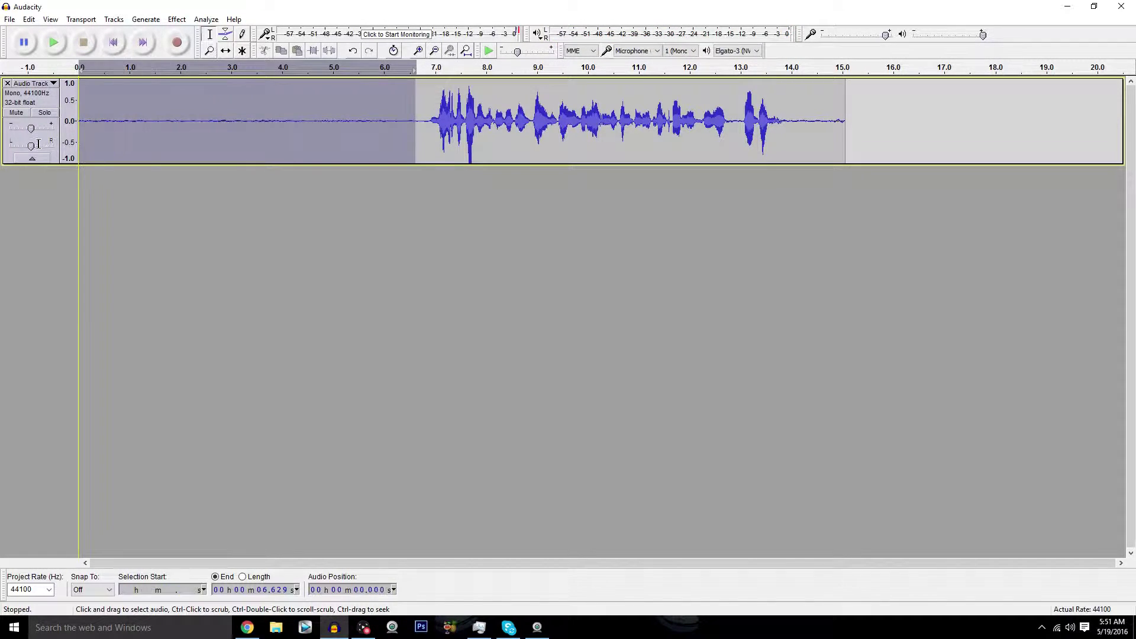
left_click(181, 21)
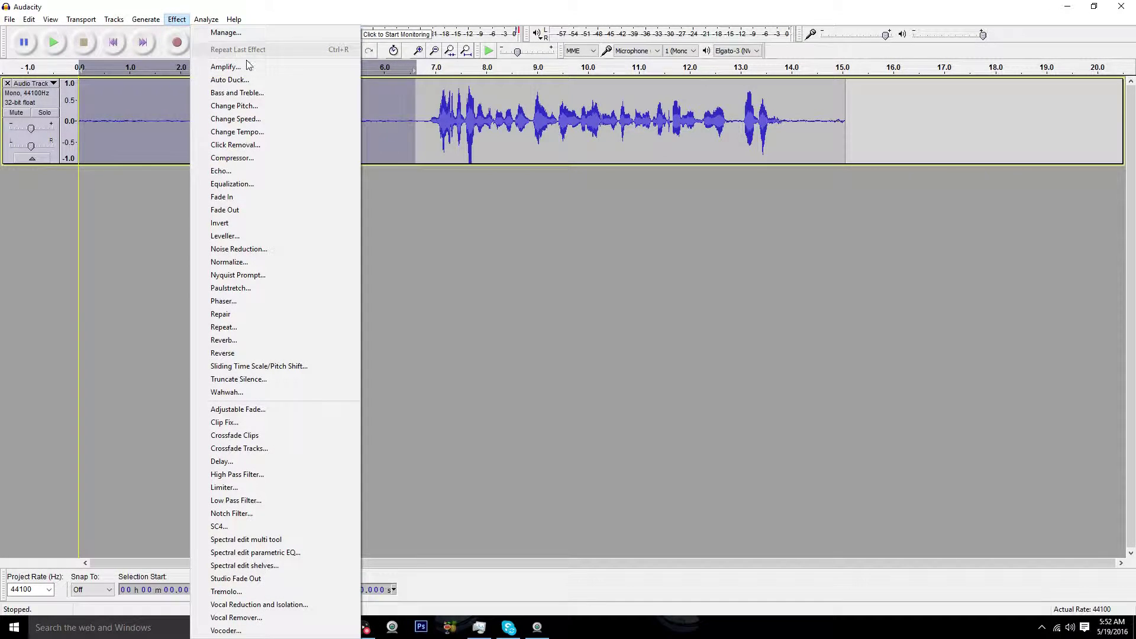
left_click(225, 249)
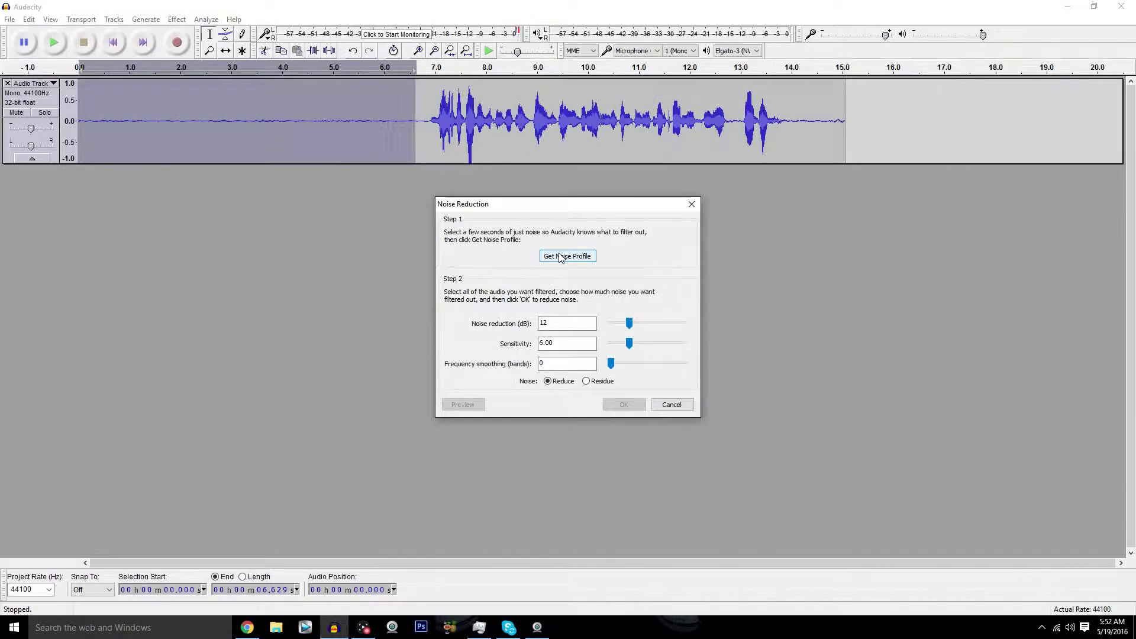
left_click(560, 256)
Step: Apply Noise Reduction at 12 dB, sensitivity 6.00, to the whole recording
left_click(46, 105)
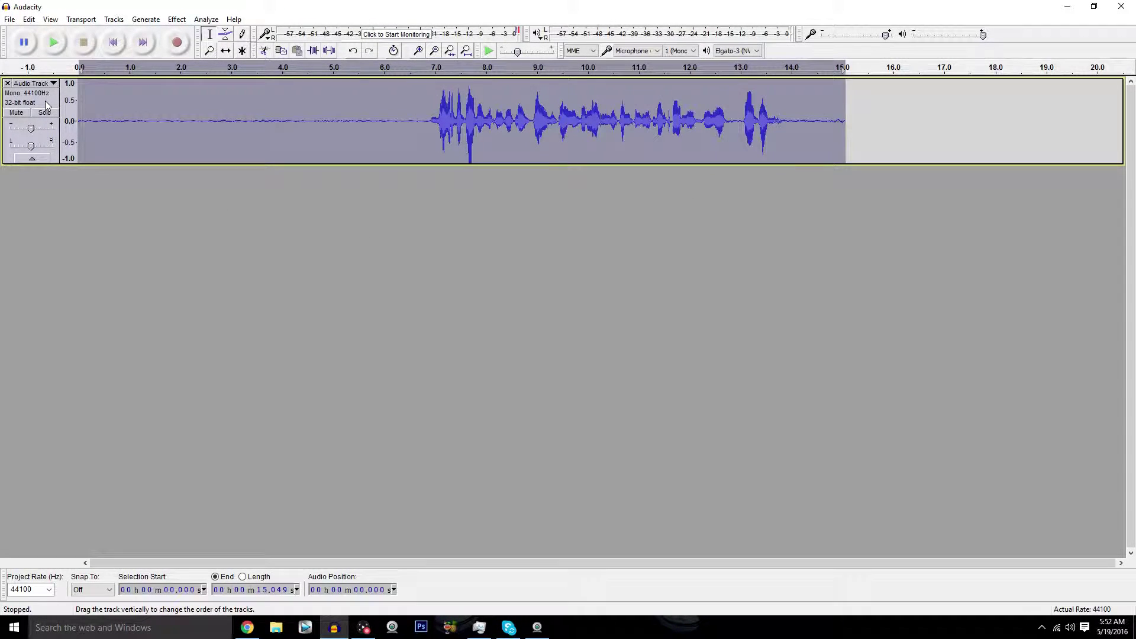
left_click(176, 19)
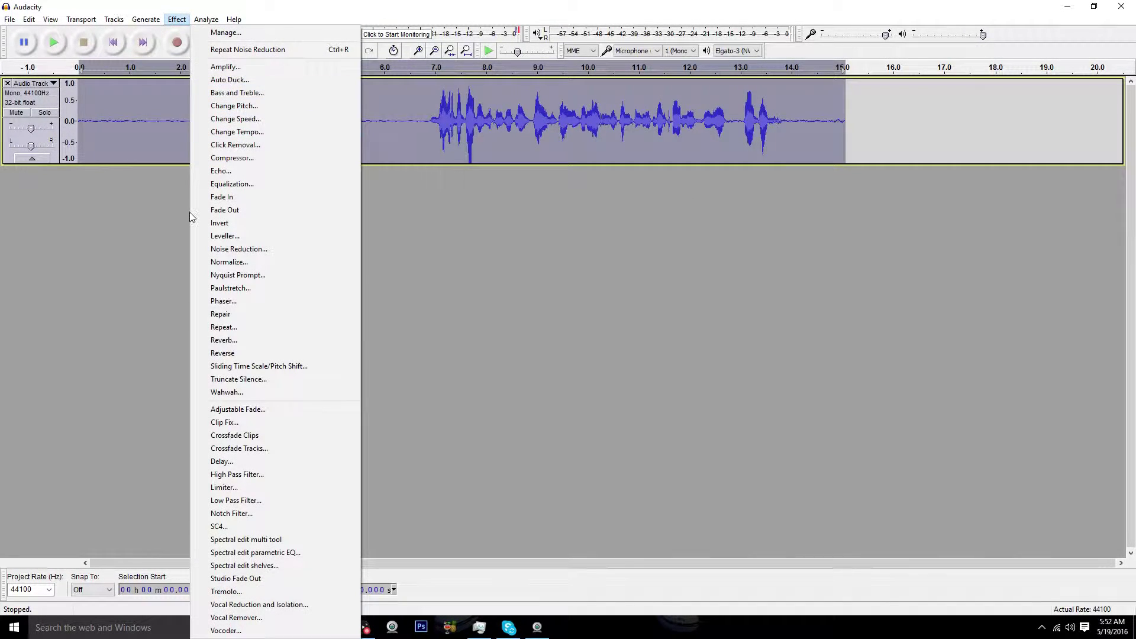
left_click(292, 249)
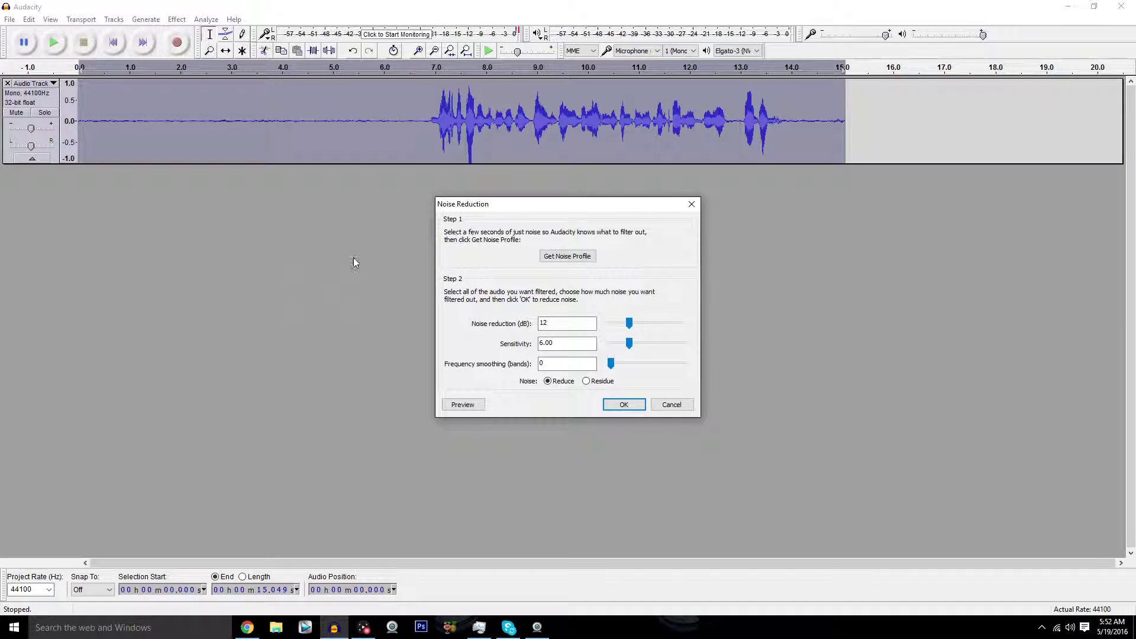
left_click(616, 406)
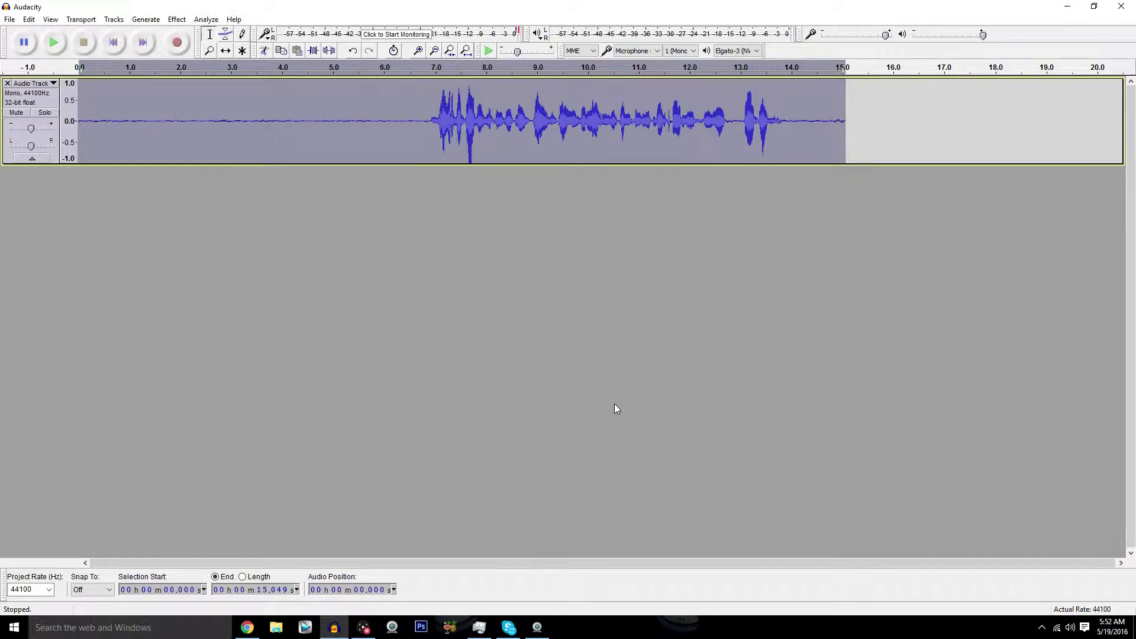
Step: Compress the whole track with the default Compressor: -15 dB threshold, -40 dB noise floor, 2:1 ratio
left_click(422, 139)
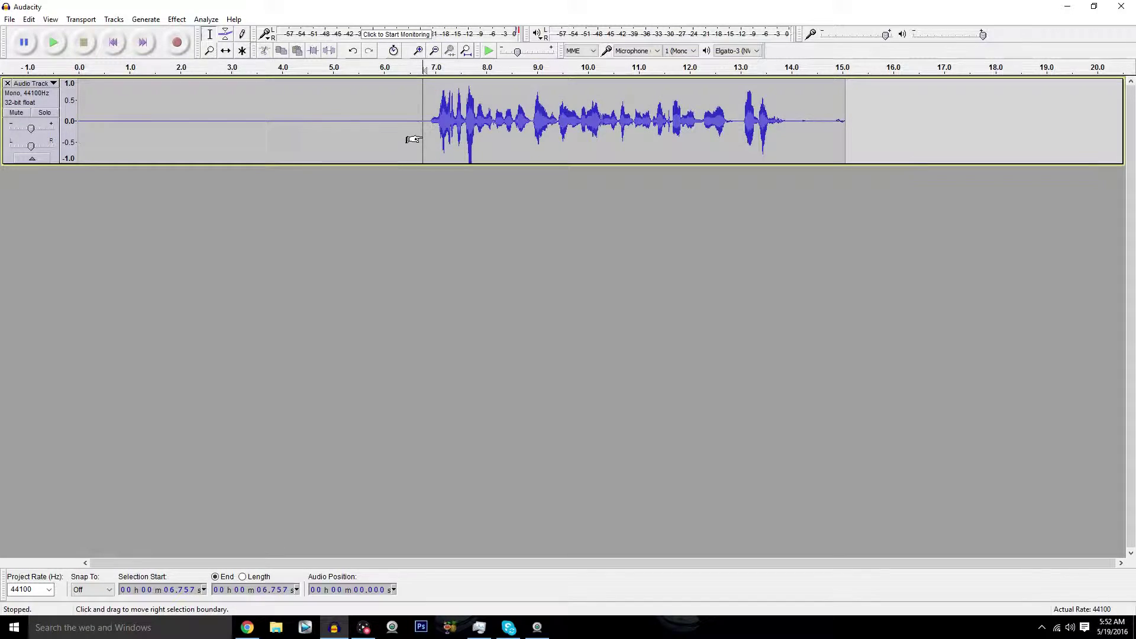
left_click_drag(413, 139, 249, 127)
left_click(281, 129)
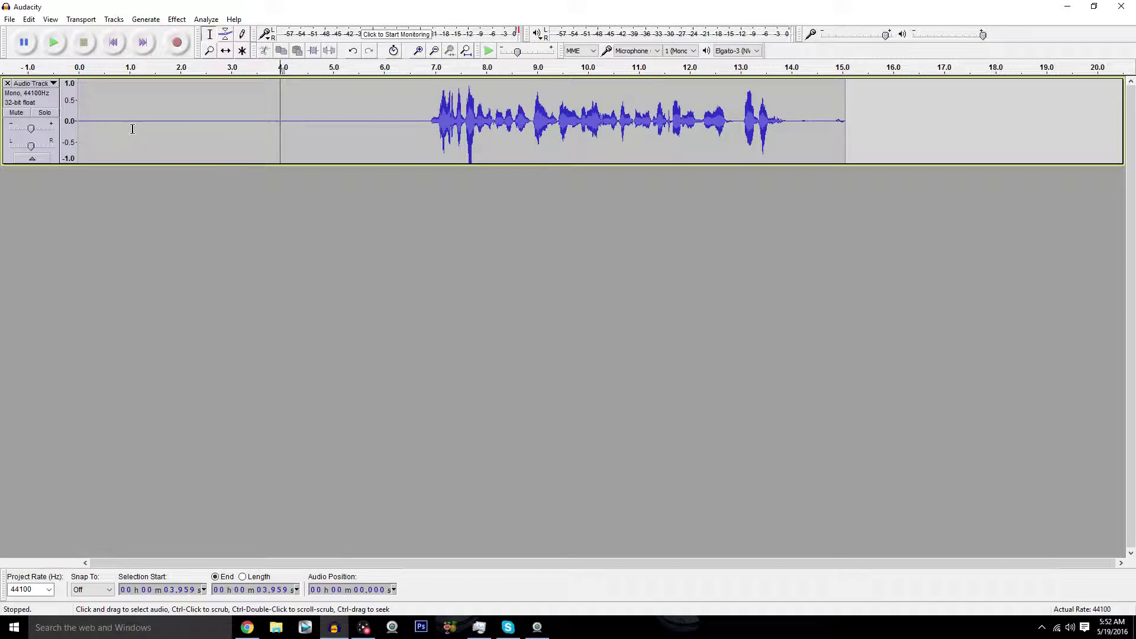
left_click(44, 106)
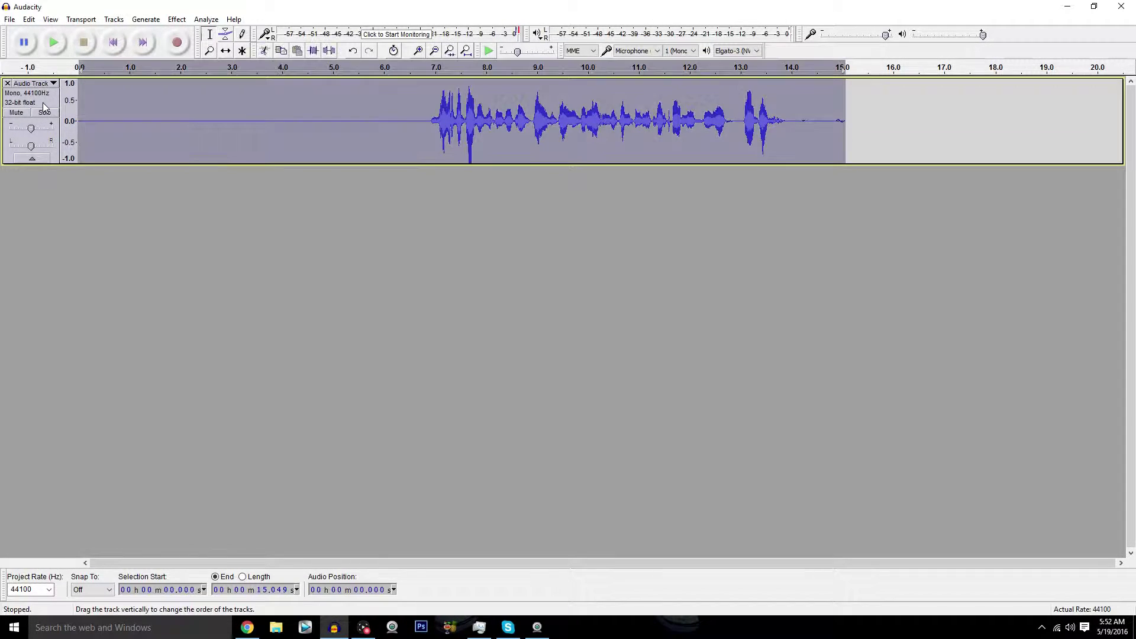
left_click(177, 19)
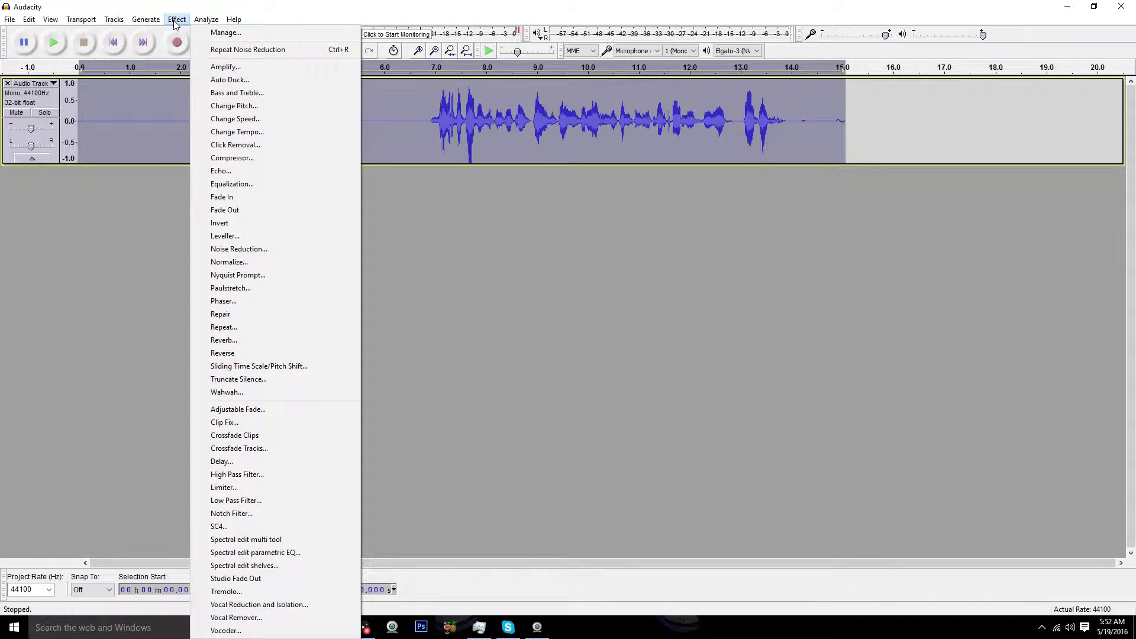
left_click(245, 161)
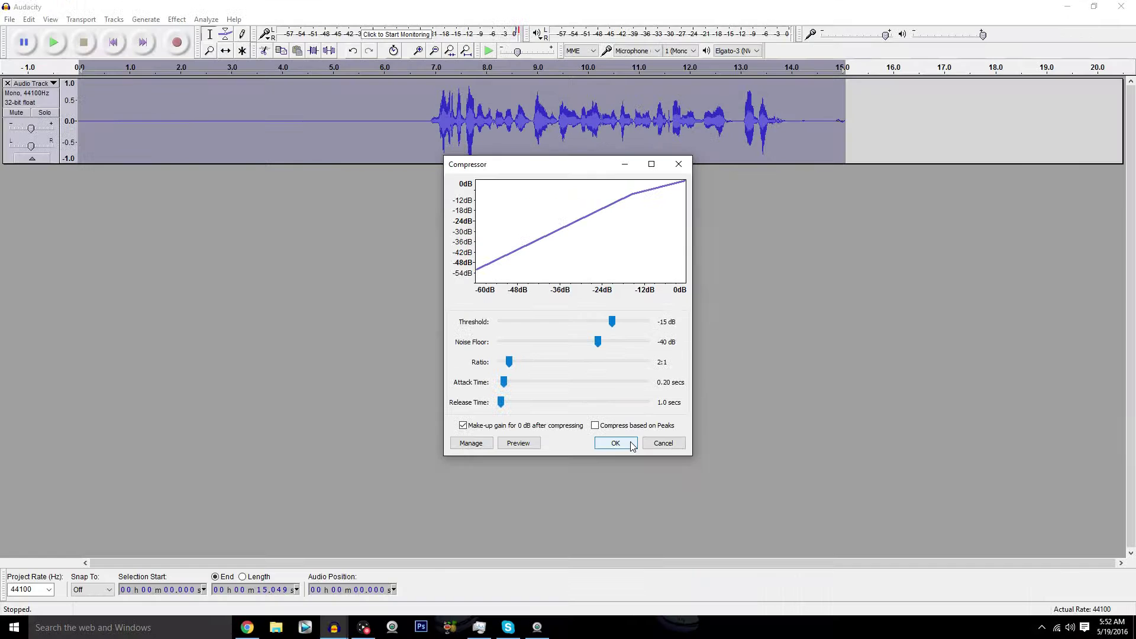
left_click(689, 598)
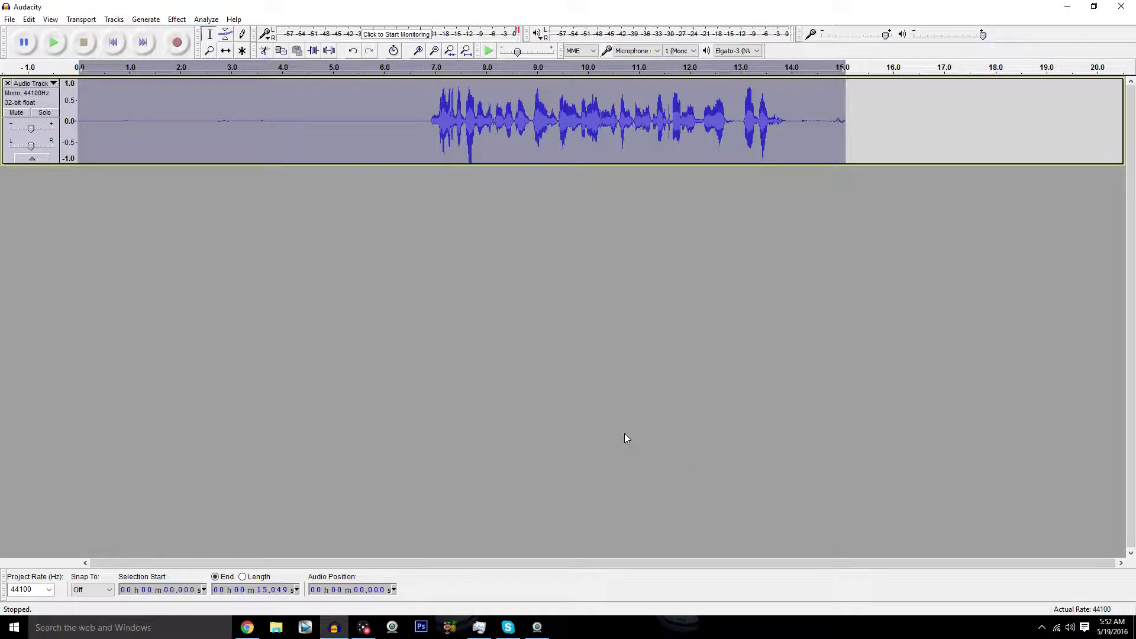
Step: Apply the Bass Boost equalization curve to the whole recording
left_click(179, 21)
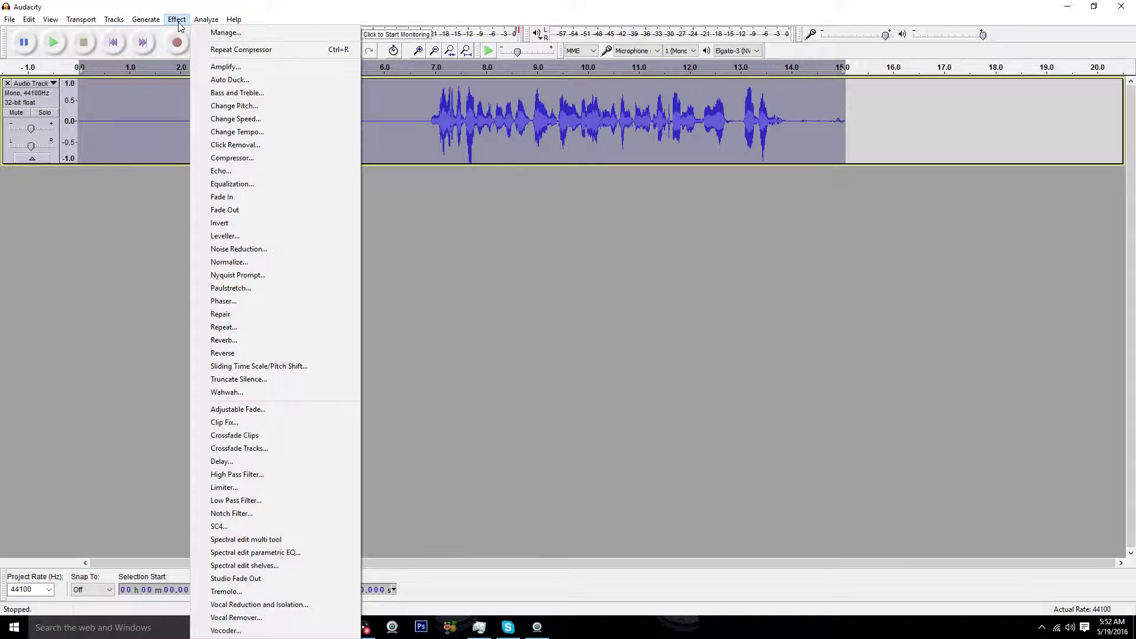
left_click(234, 184)
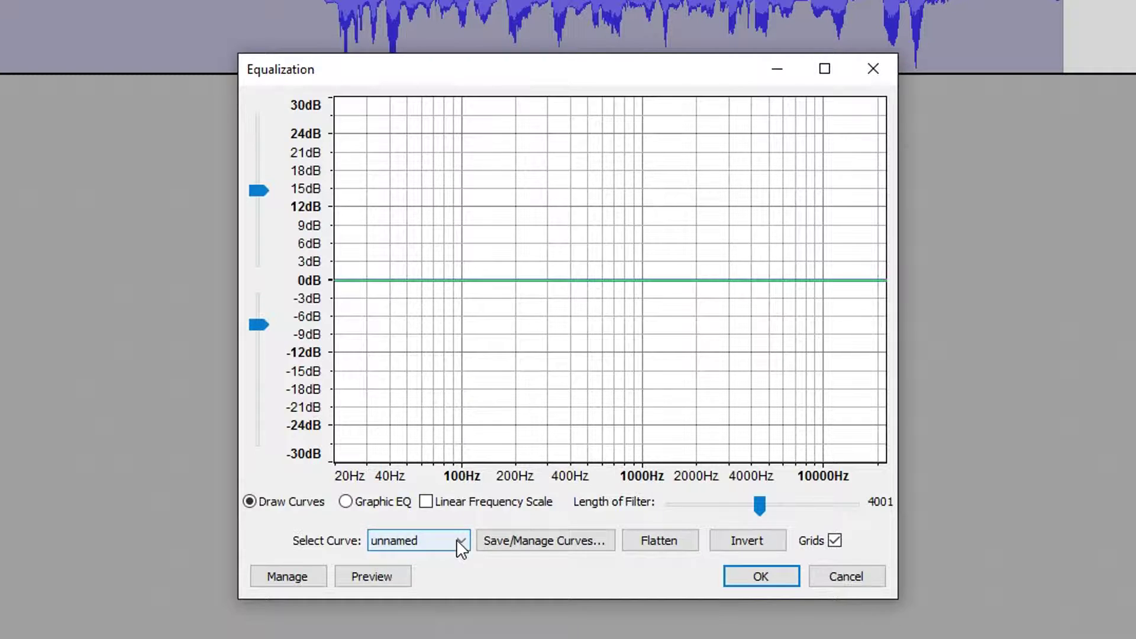
left_click(507, 425)
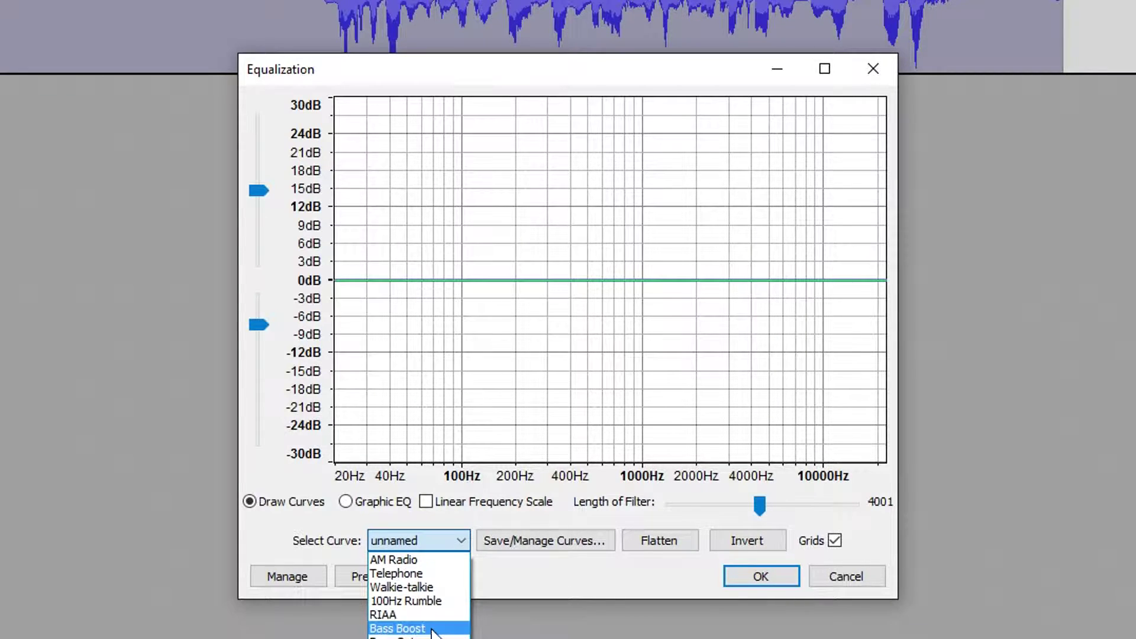
left_click(456, 628)
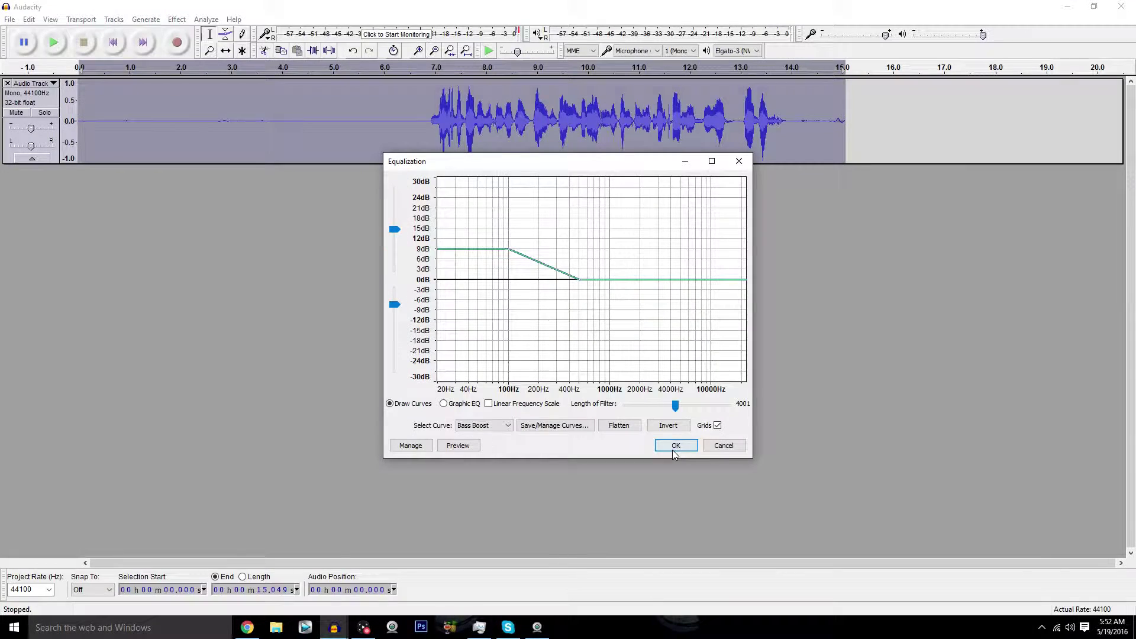
left_click(761, 576)
Step: Apply the Treble Boost equalization curve to the whole recording
left_click(177, 20)
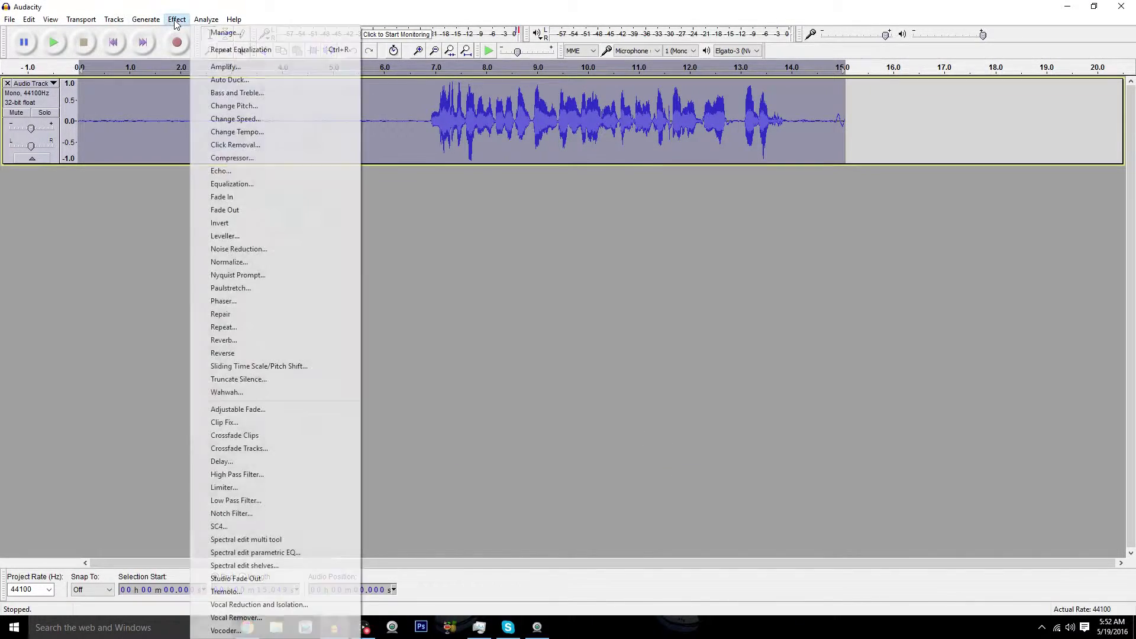
left_click(229, 184)
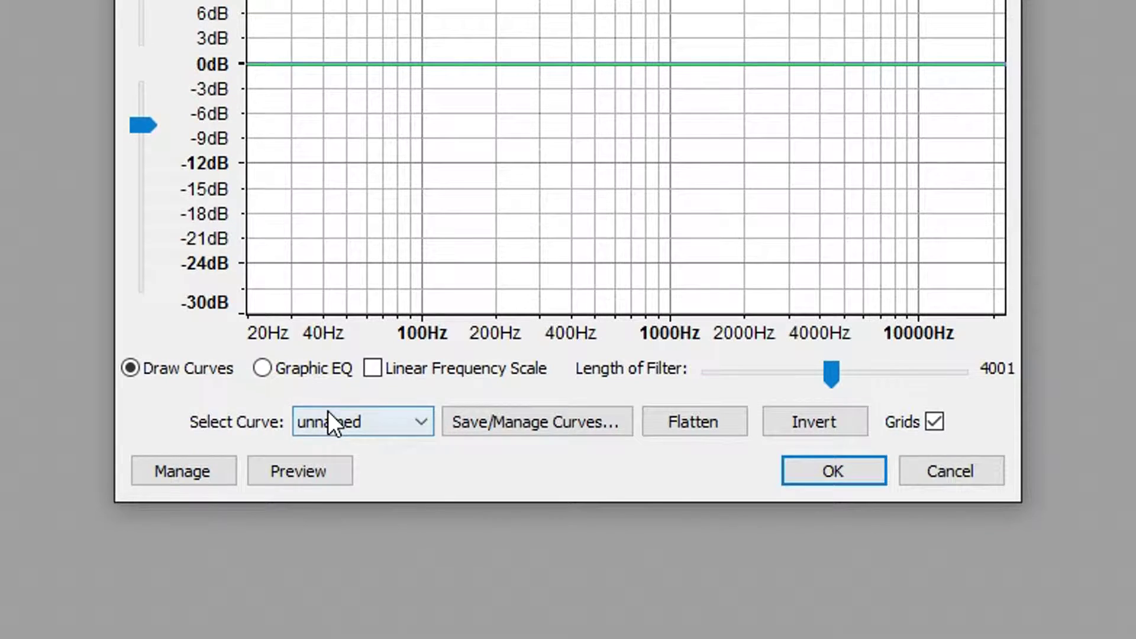
left_click(472, 424)
left_click(385, 581)
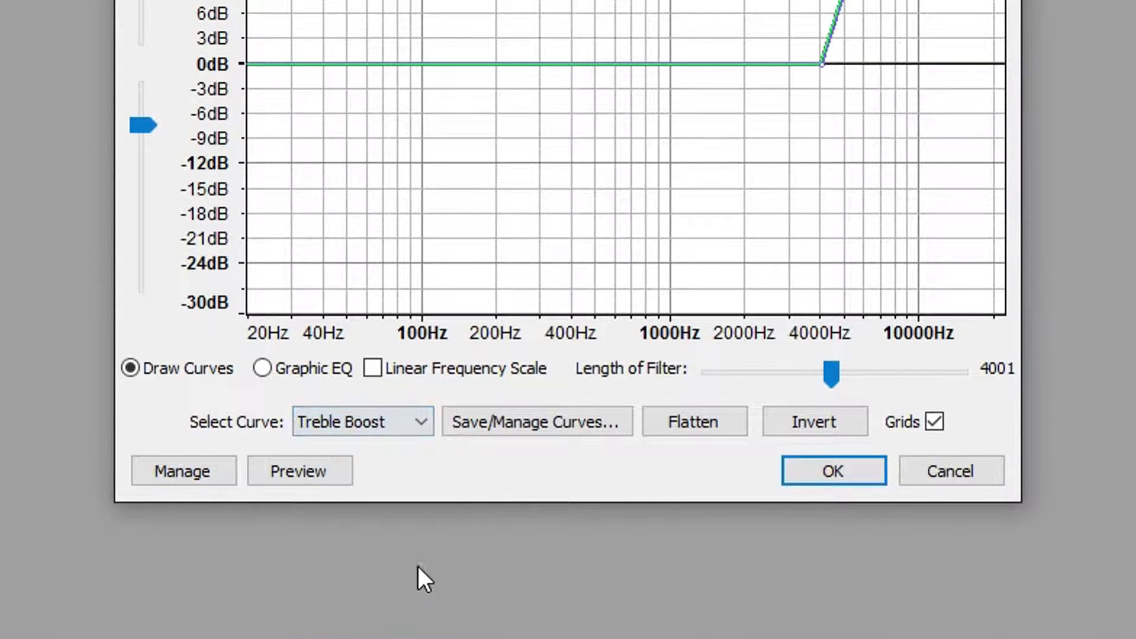
left_click(792, 476)
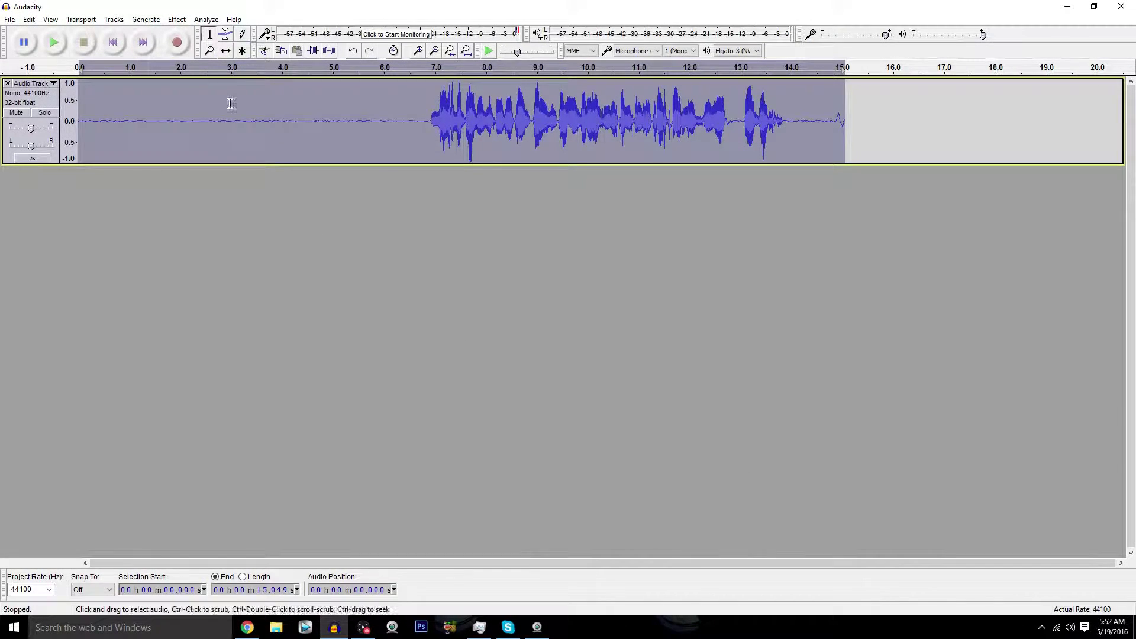
Step: Apply a Soft Limit Limiter at -3.00 dB with a 10.00 ms hold to the recording
left_click(177, 19)
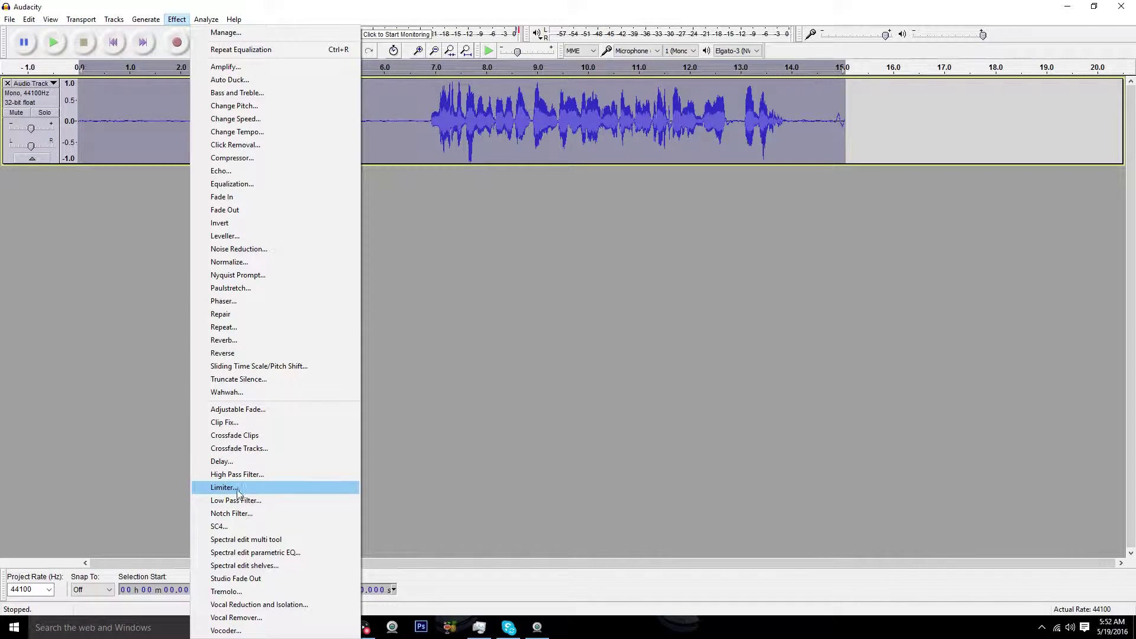
left_click(220, 489)
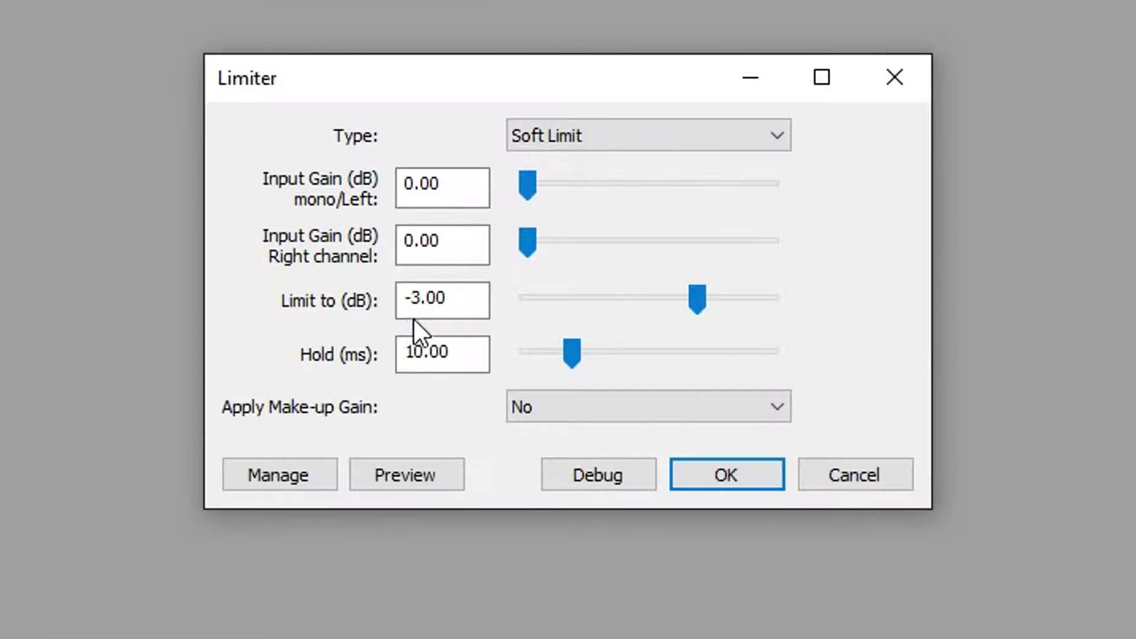
left_click(520, 311)
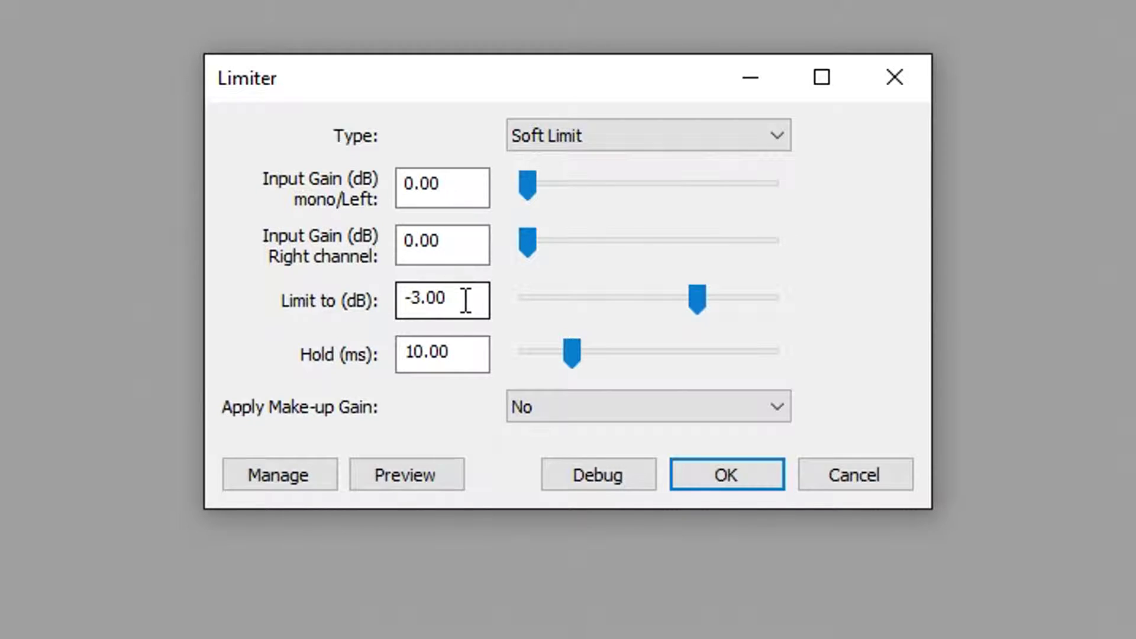
left_click_drag(469, 299, 350, 309)
left_click(437, 301)
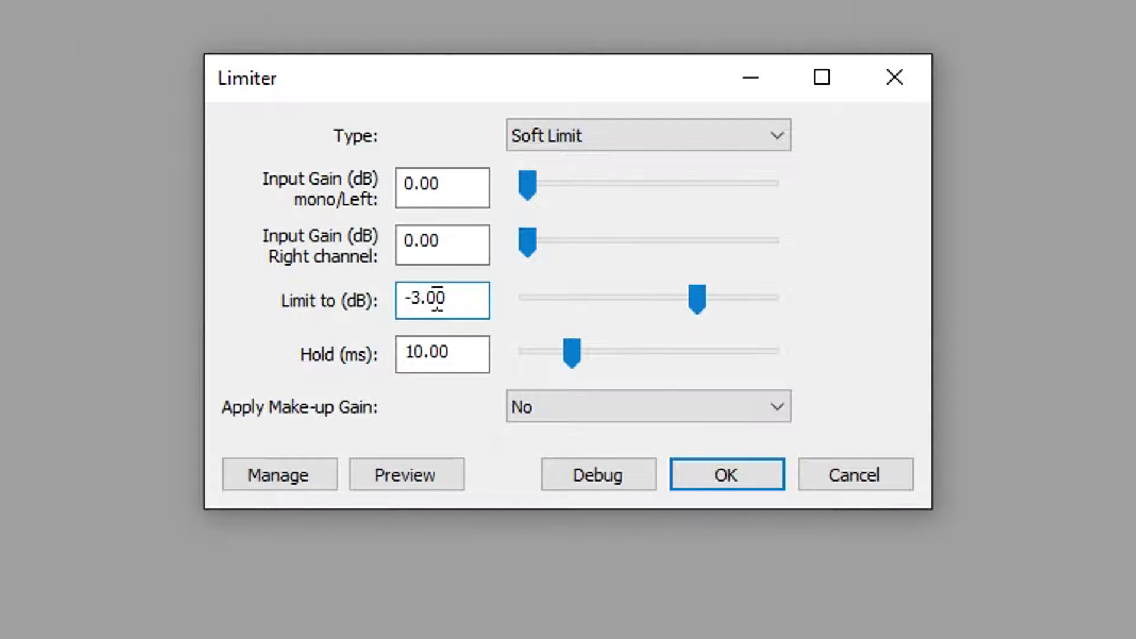
left_click(471, 352)
left_click_drag(472, 353, 287, 388)
left_click(449, 355)
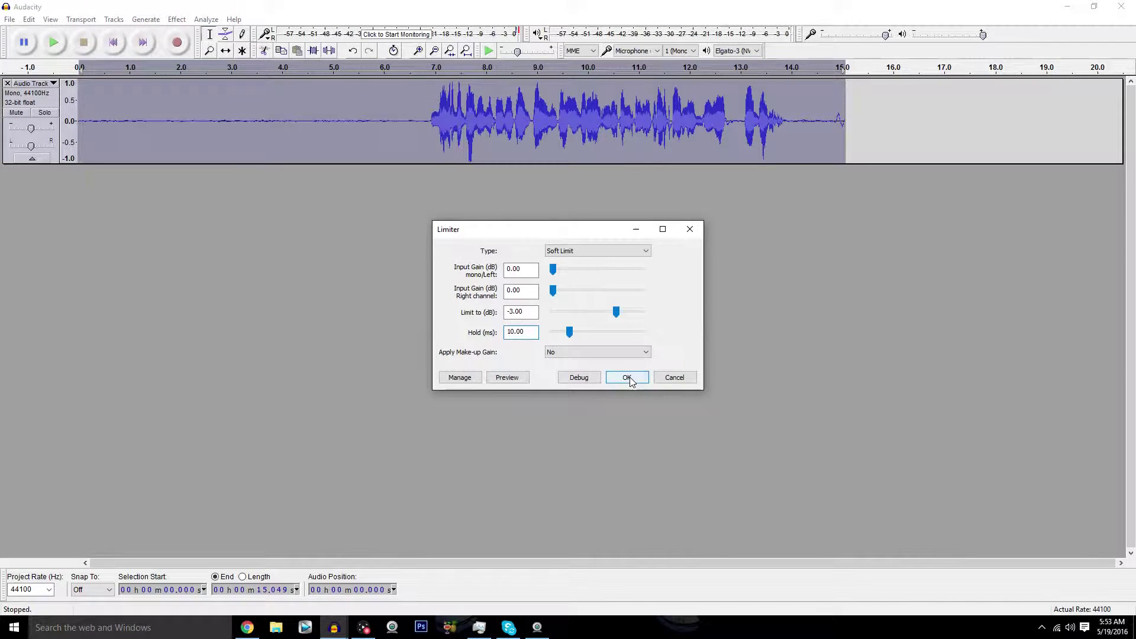
left_click(628, 378)
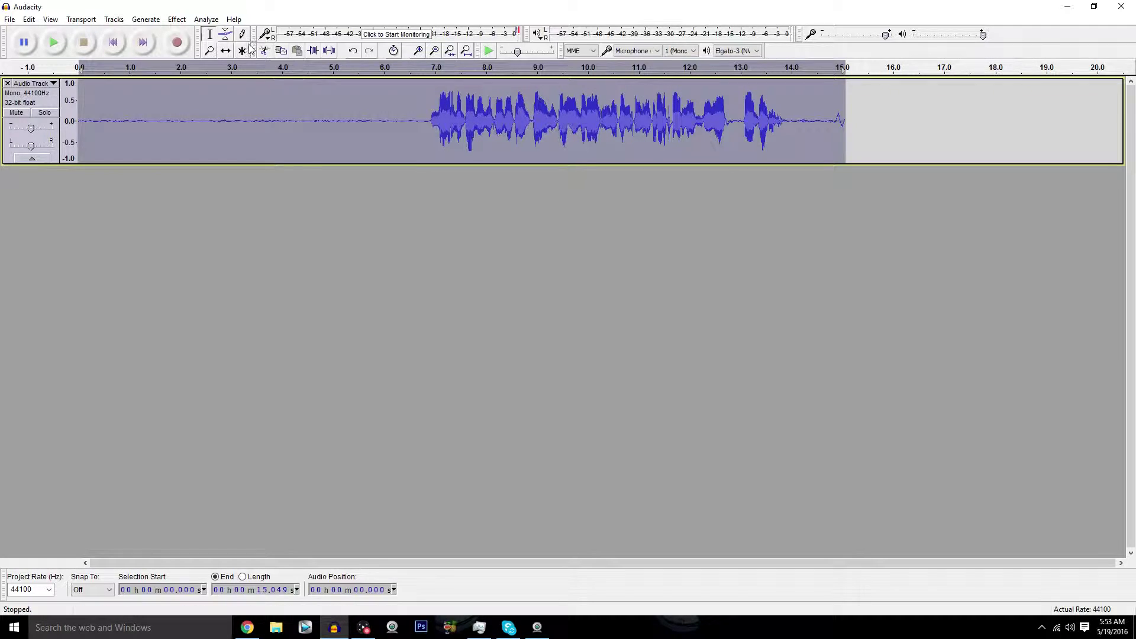
left_click(180, 20)
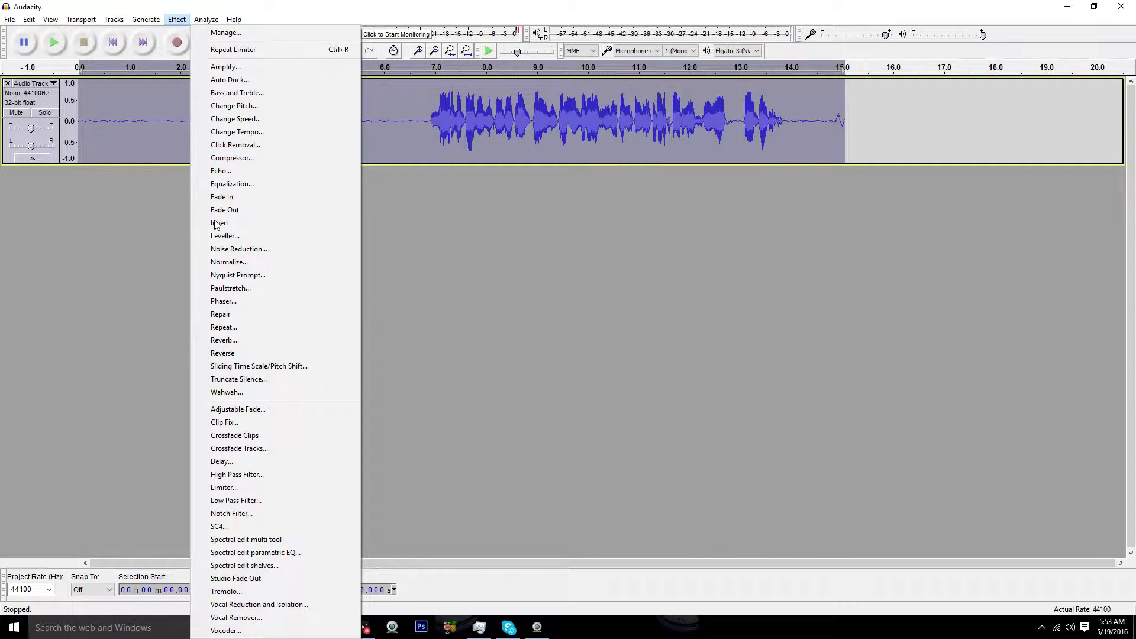
Step: Normalize the track to a -1.0 dB maximum amplitude with DC offset removal kept on
left_click(233, 262)
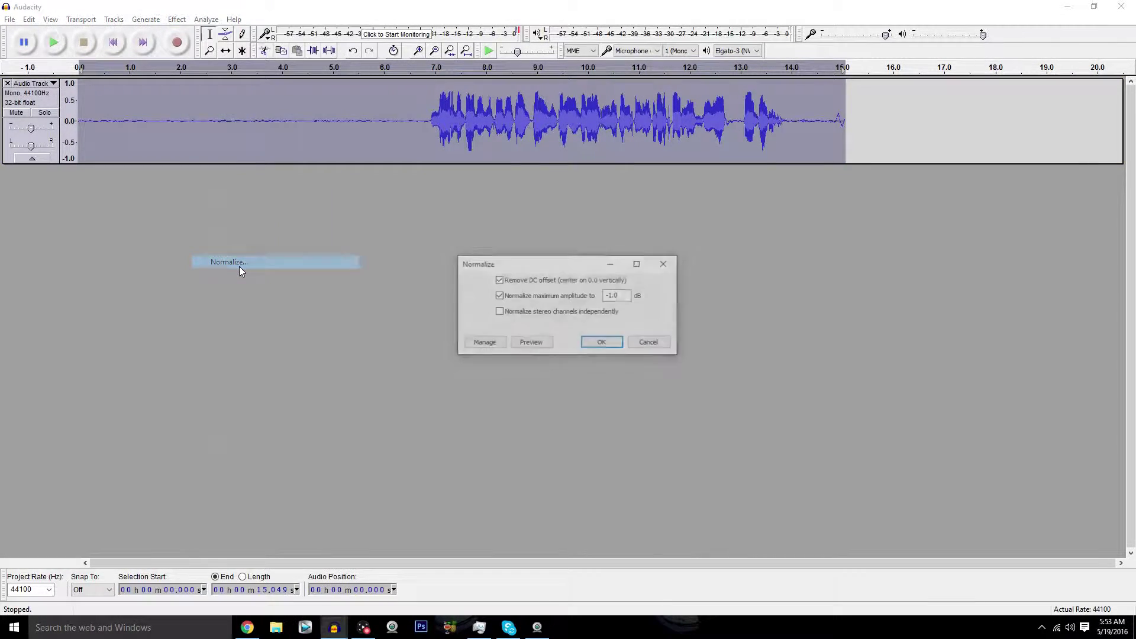
left_click_drag(623, 296, 613, 294)
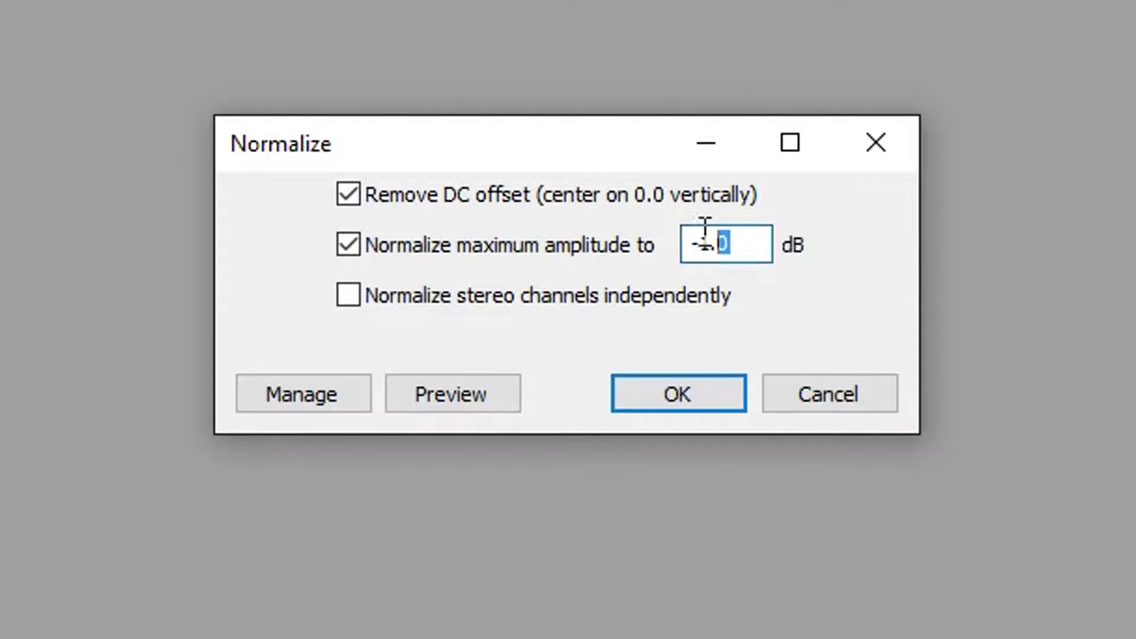
left_click_drag(704, 228, 690, 241)
type("-1.0")
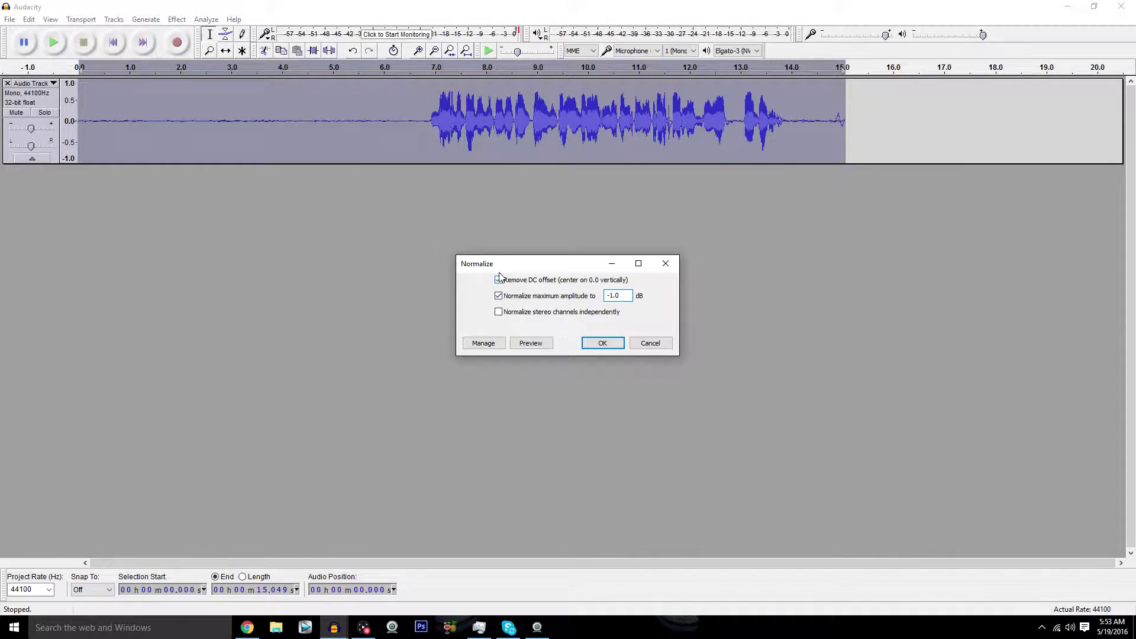
left_click(598, 342)
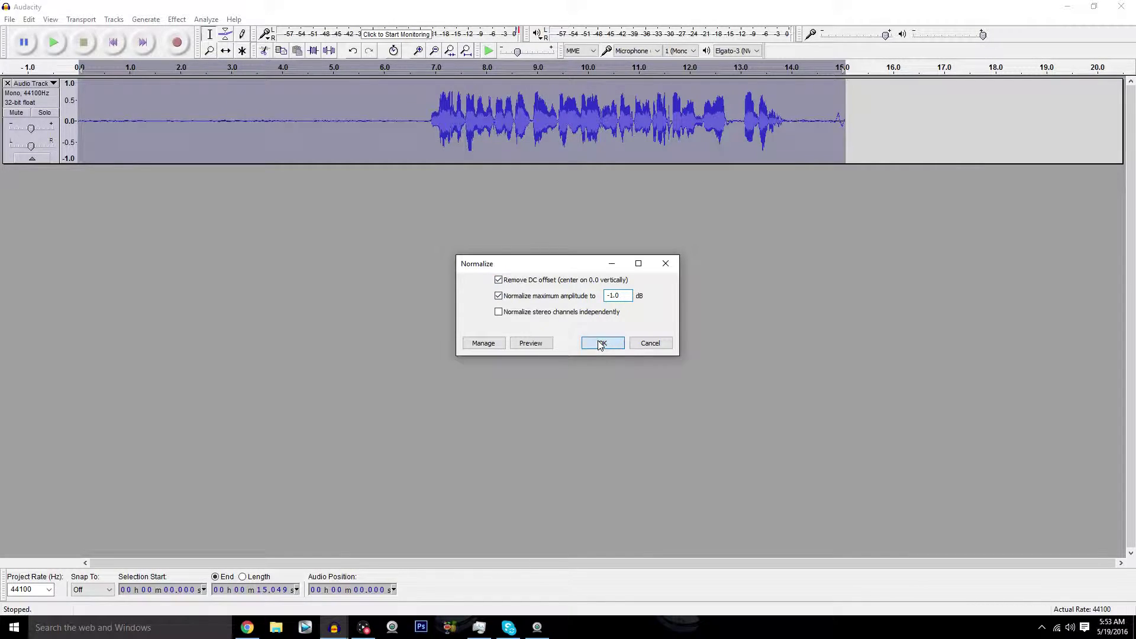
Step: Play the recording from about 6.78 s, then stop playback
left_click(424, 126)
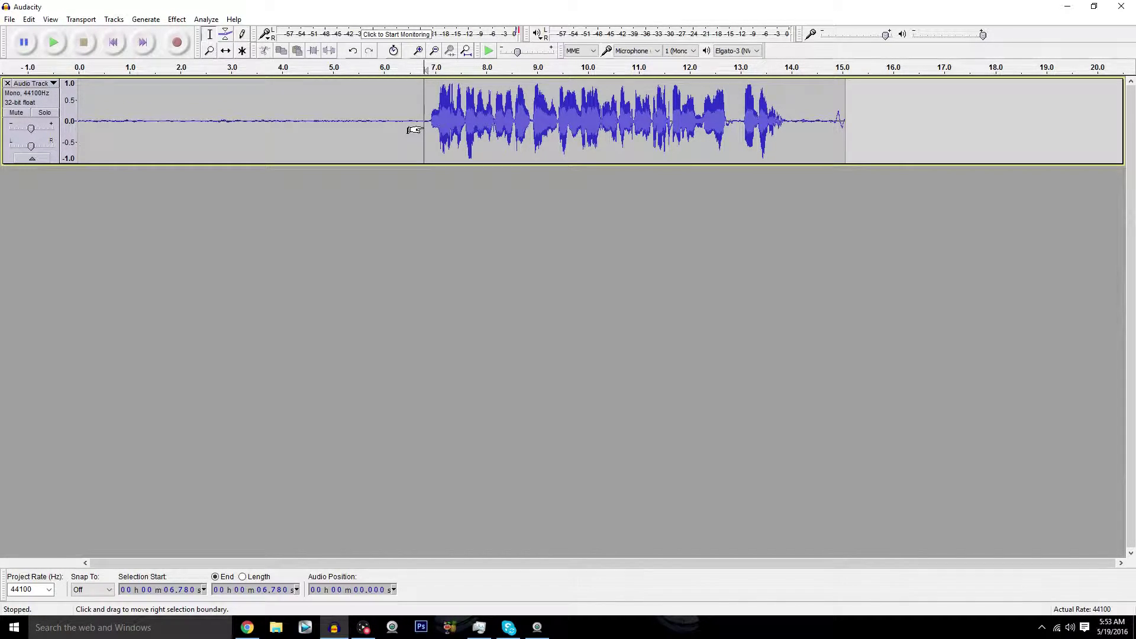
key("space")
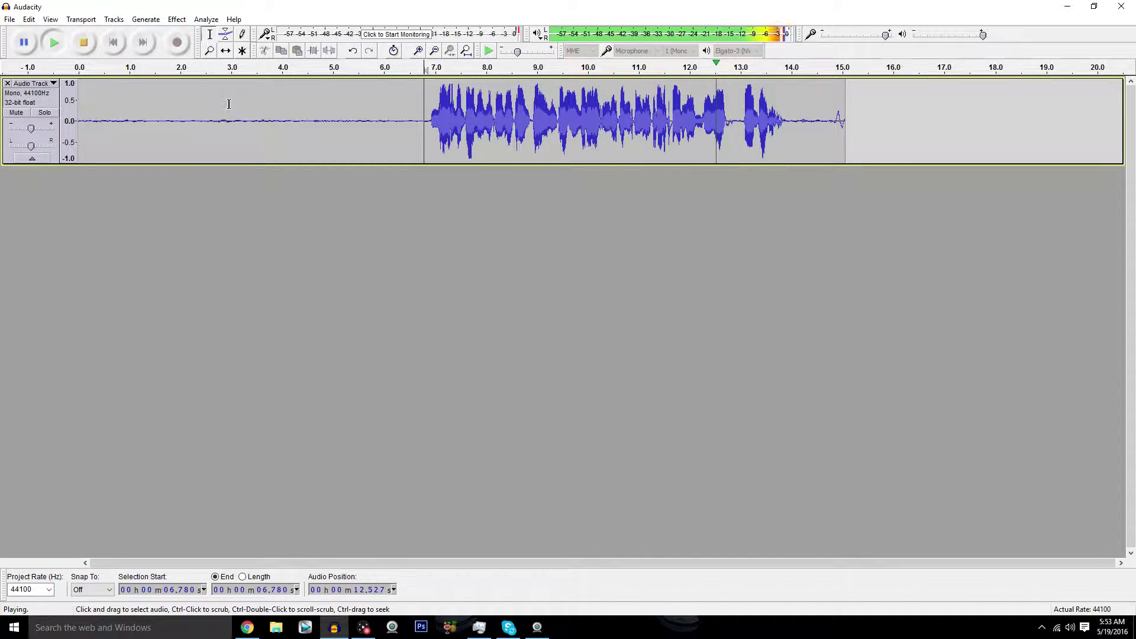
key("space")
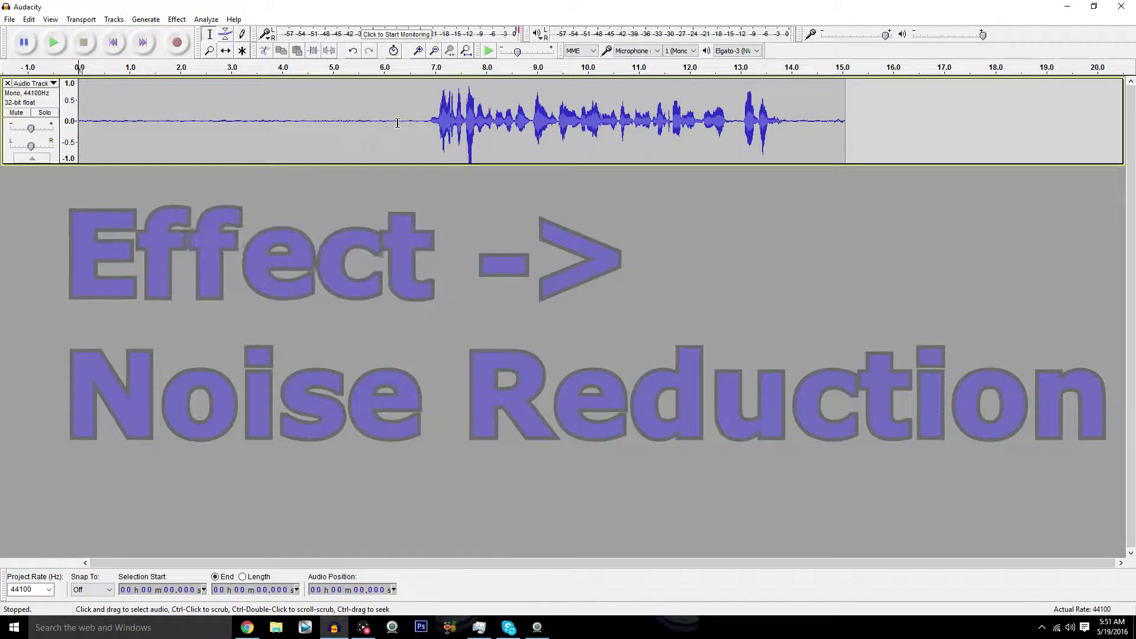
Step: Capture a Noise Reduction profile from the silent 0–6.63 s stretch
left_click_drag(416, 124, 35, 112)
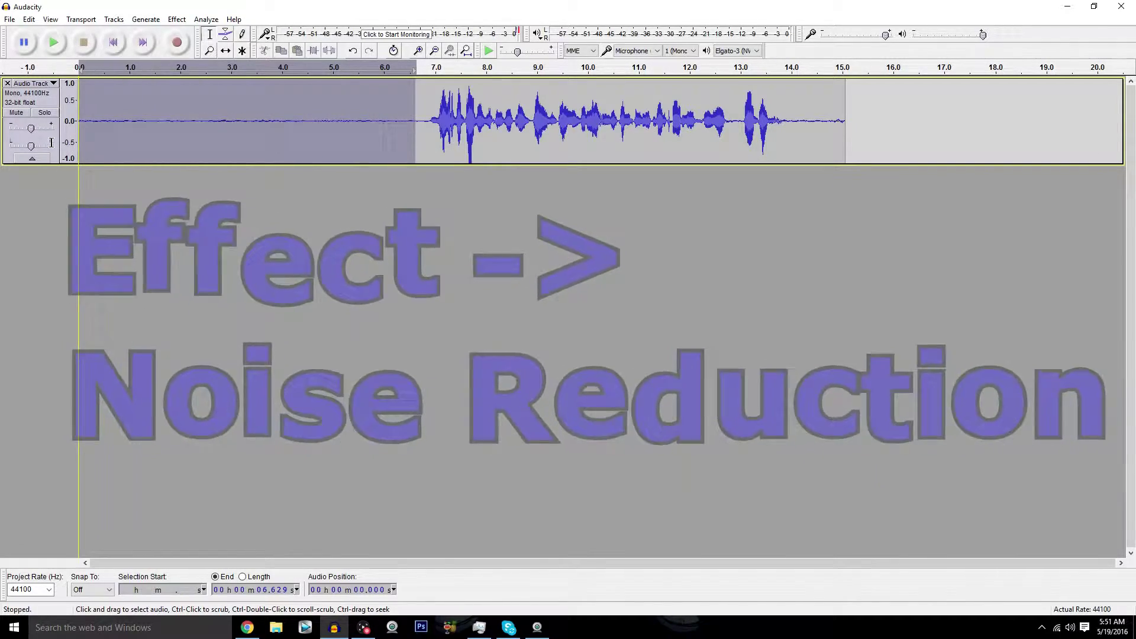
left_click(184, 21)
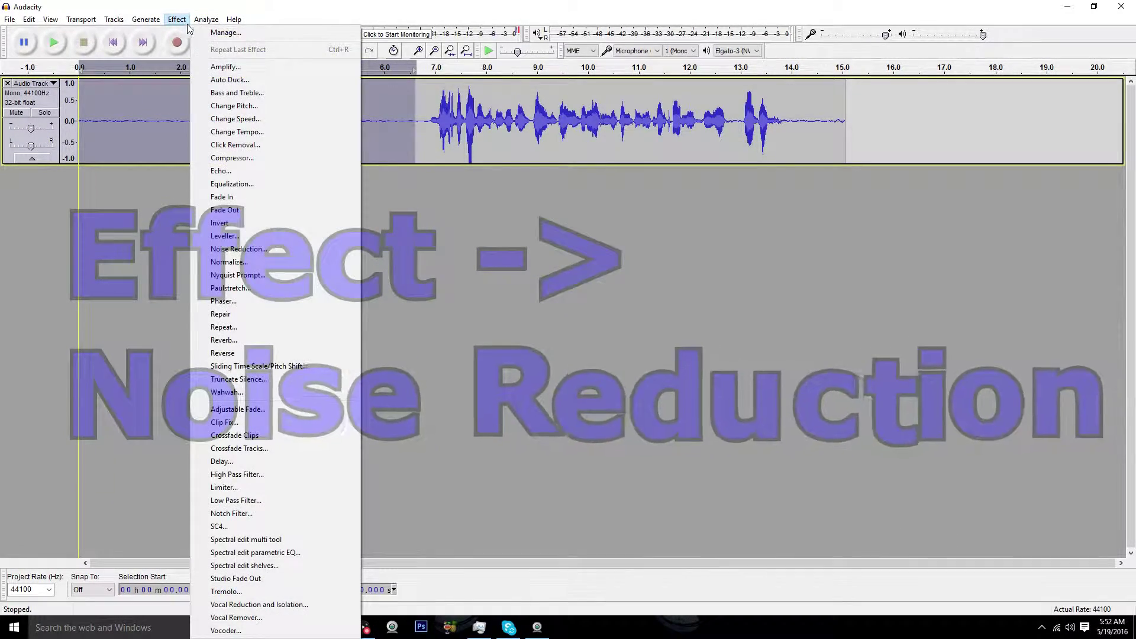
left_click(227, 249)
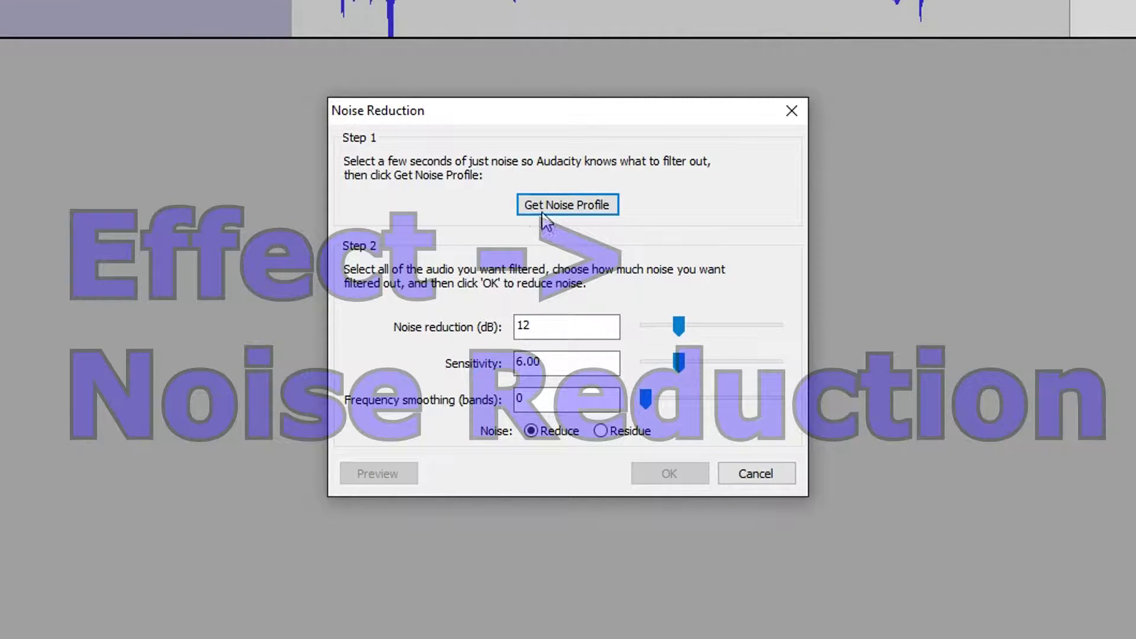
left_click(552, 204)
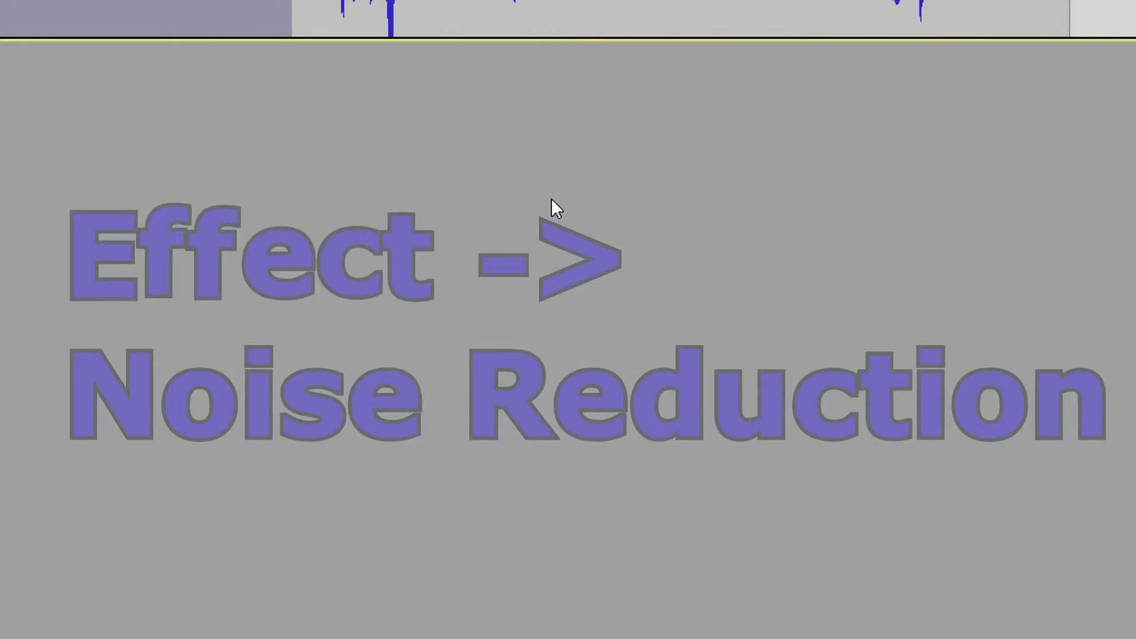
Step: Select the whole track and compress it at -15 dB threshold, 2:1 ratio
key("ctrl+a")
left_click(177, 19)
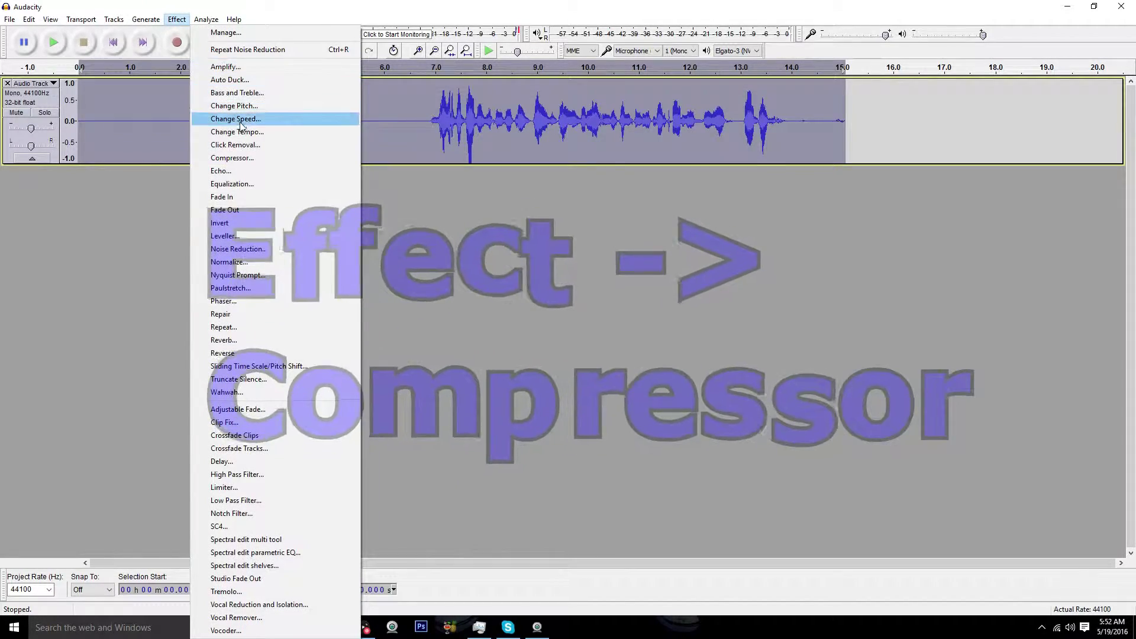
left_click(247, 159)
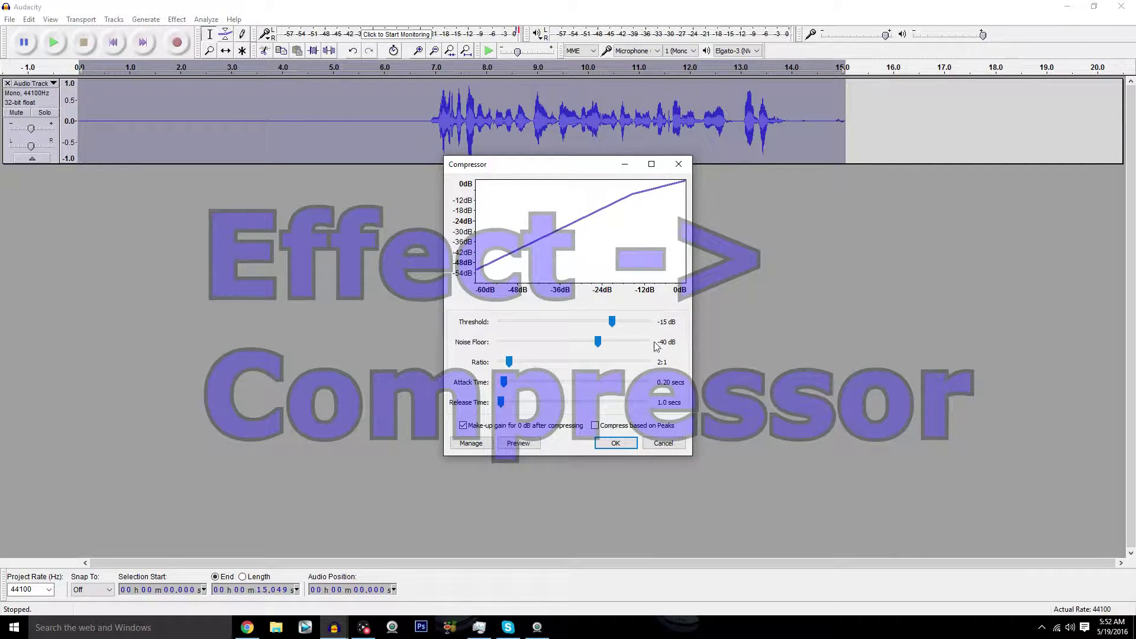
left_click(630, 444)
left_click(177, 19)
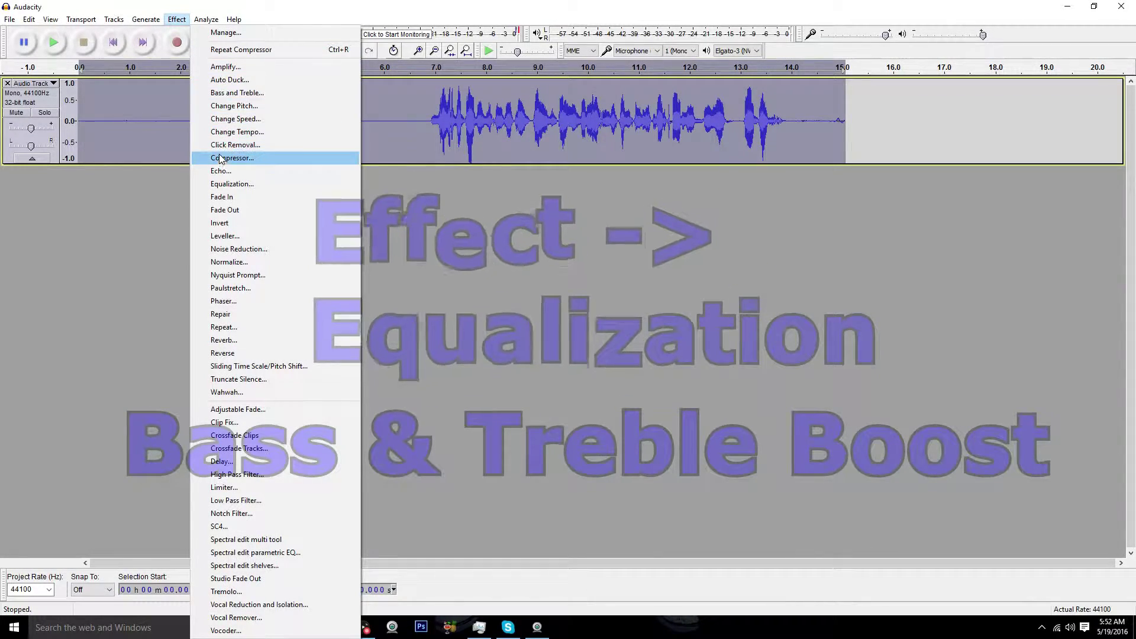
Step: Check Equalization's preset curves, then reapply the Soft Limit Limiter at -3.00 dB, 10 ms hold
left_click(233, 184)
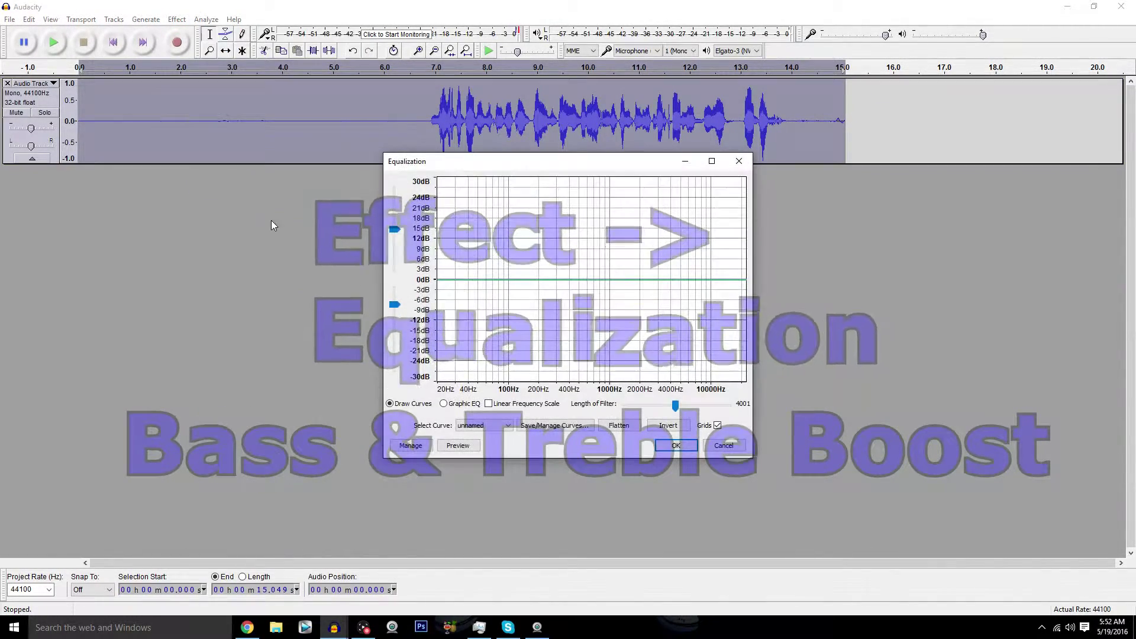
left_click(497, 425)
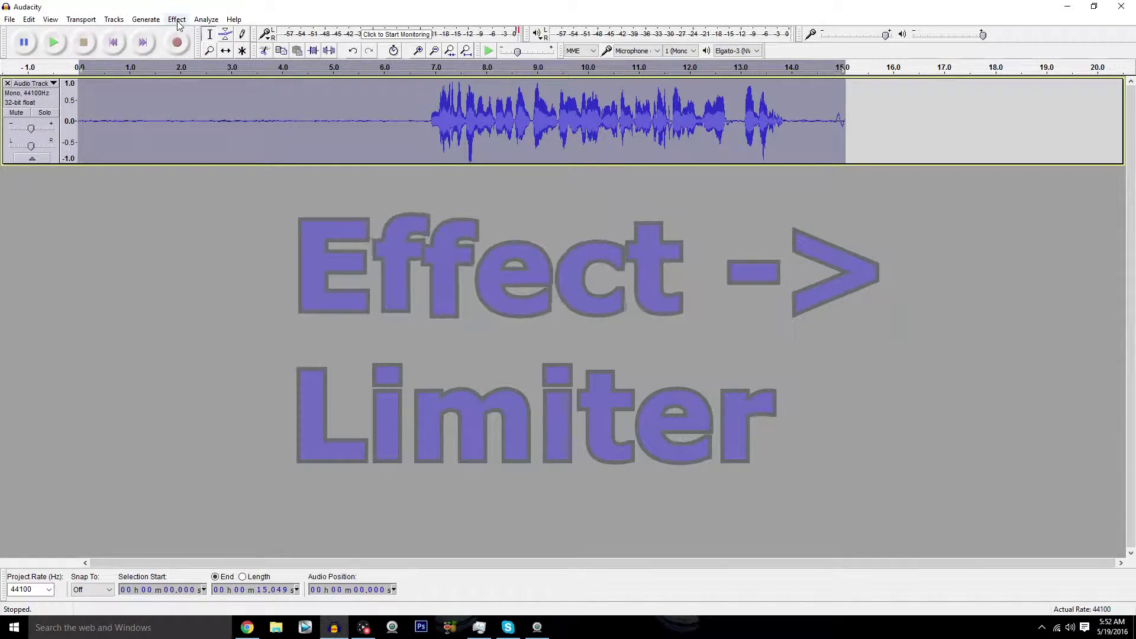
left_click(176, 19)
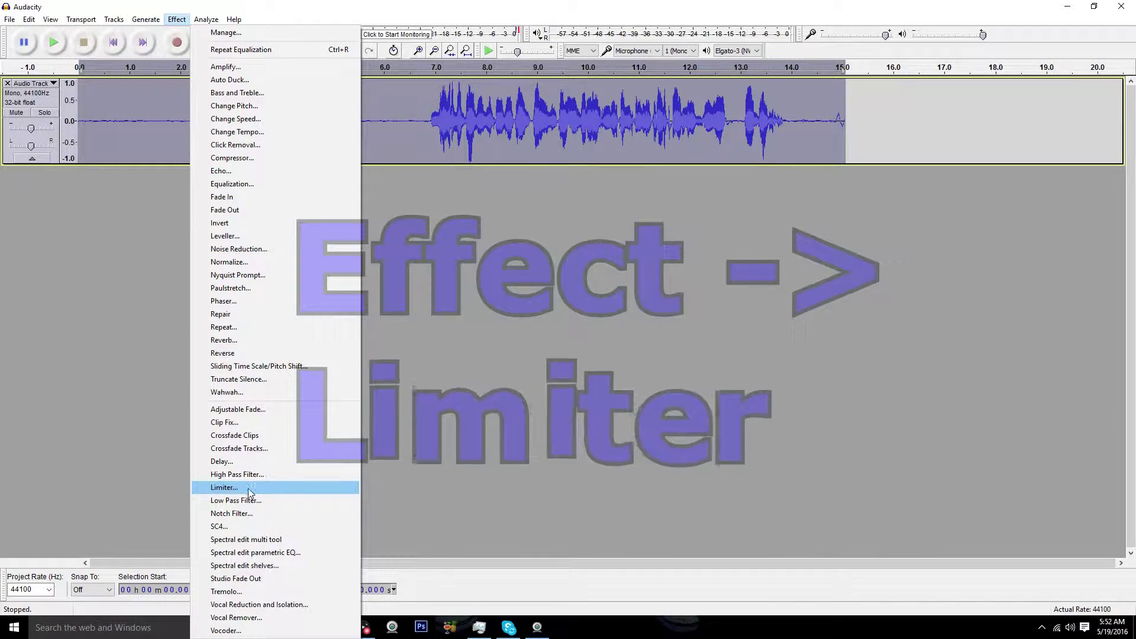
left_click(221, 488)
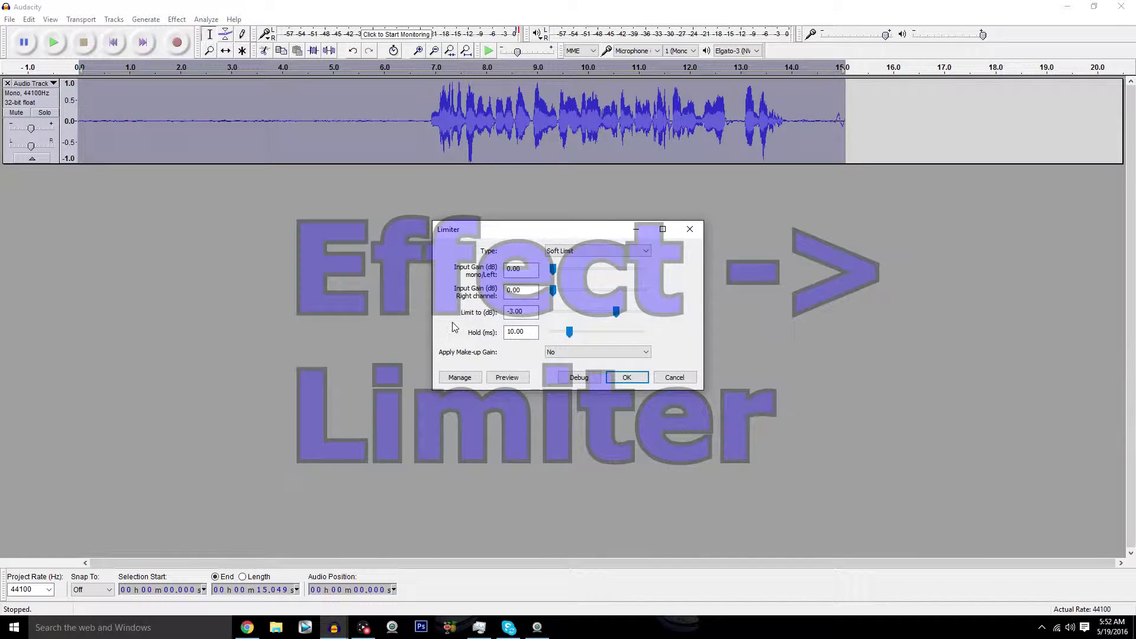
left_click(534, 311)
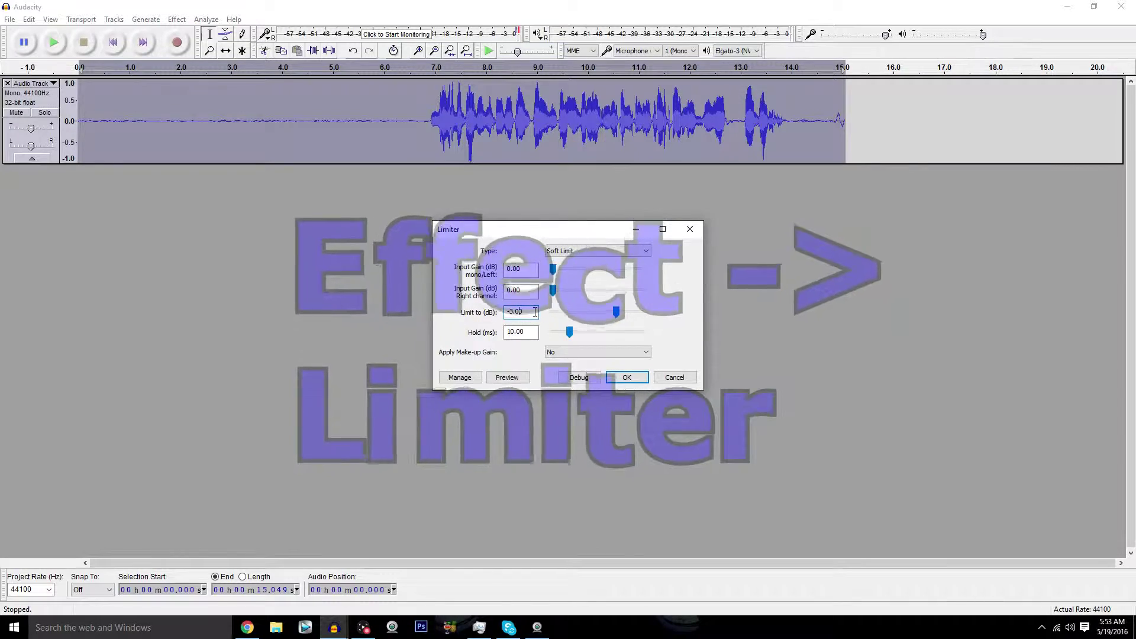
key("Tab")
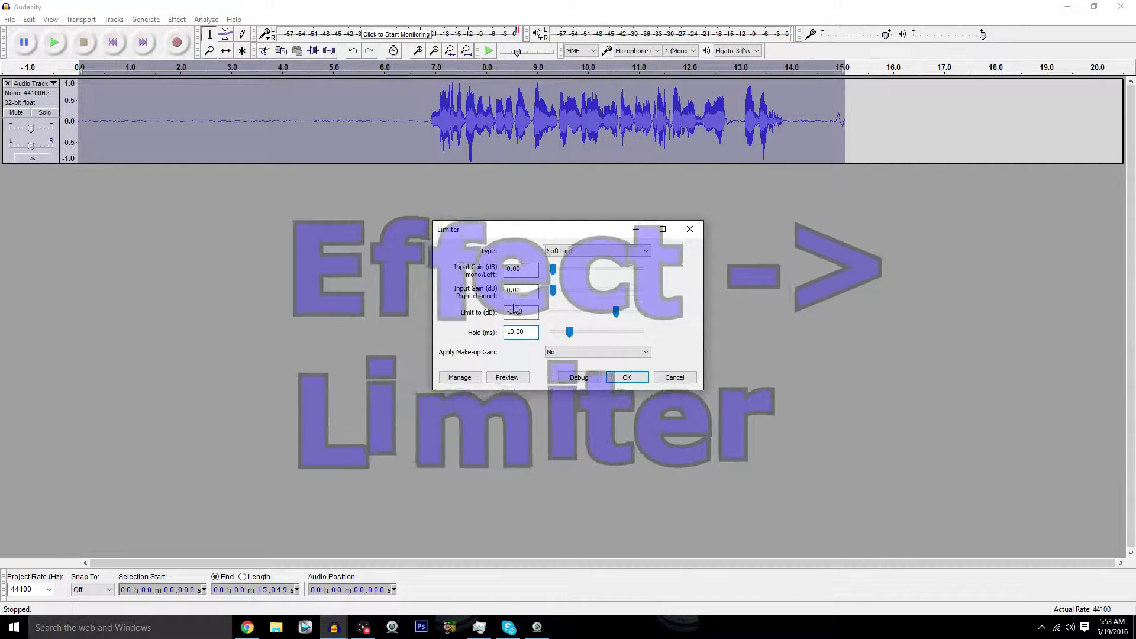
left_click(628, 376)
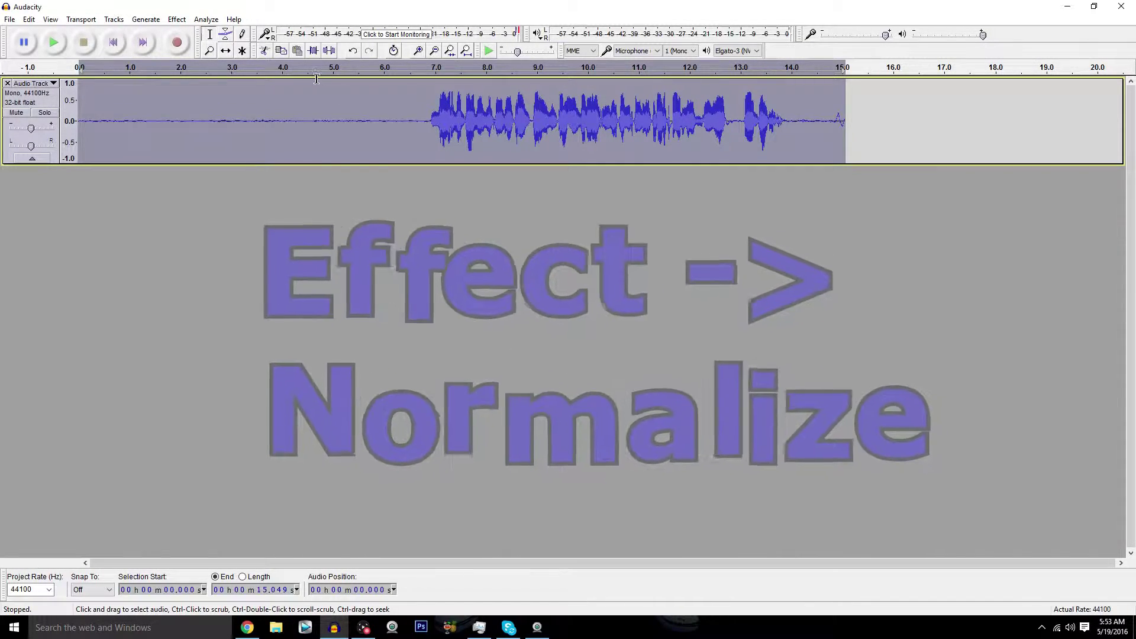
Step: Reapply Normalize to the processed track with its current settings
left_click(177, 19)
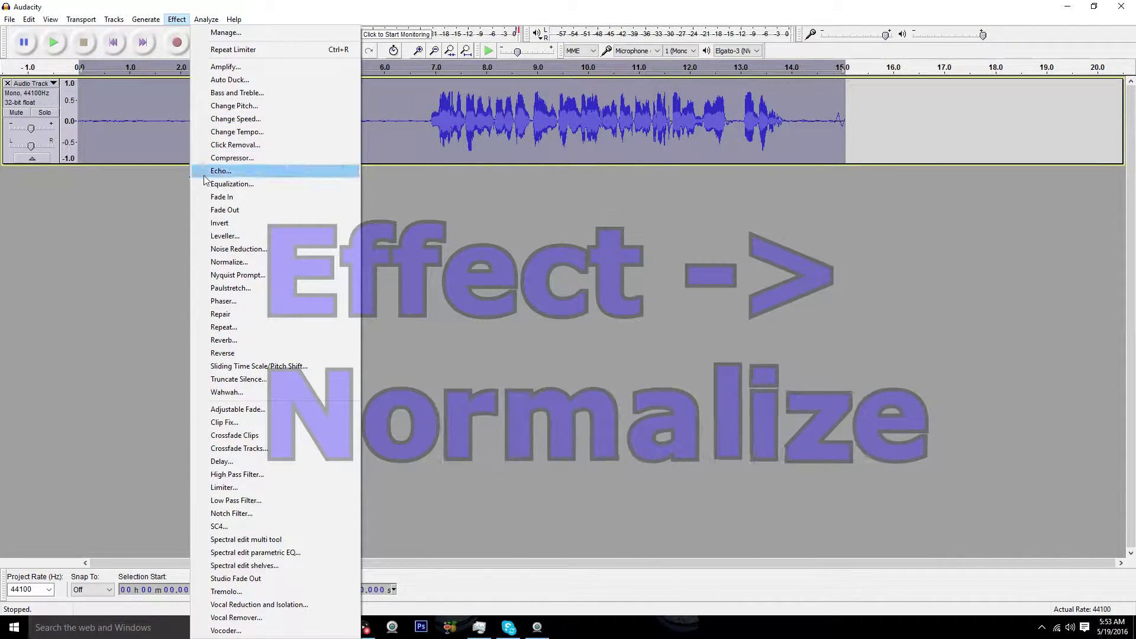
left_click(239, 264)
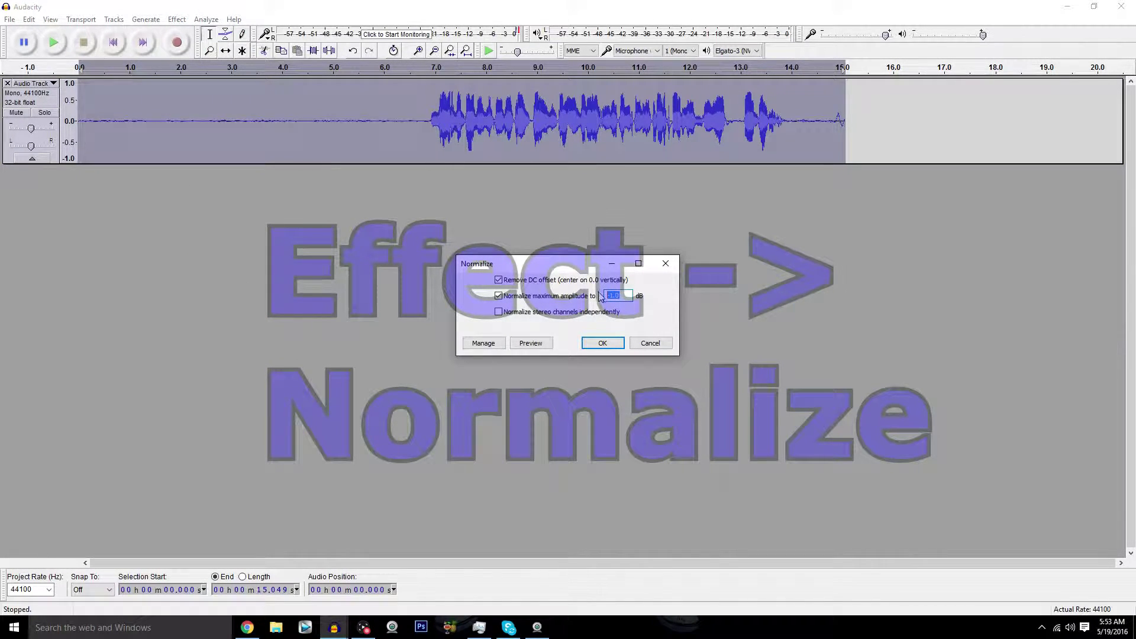
left_click(602, 343)
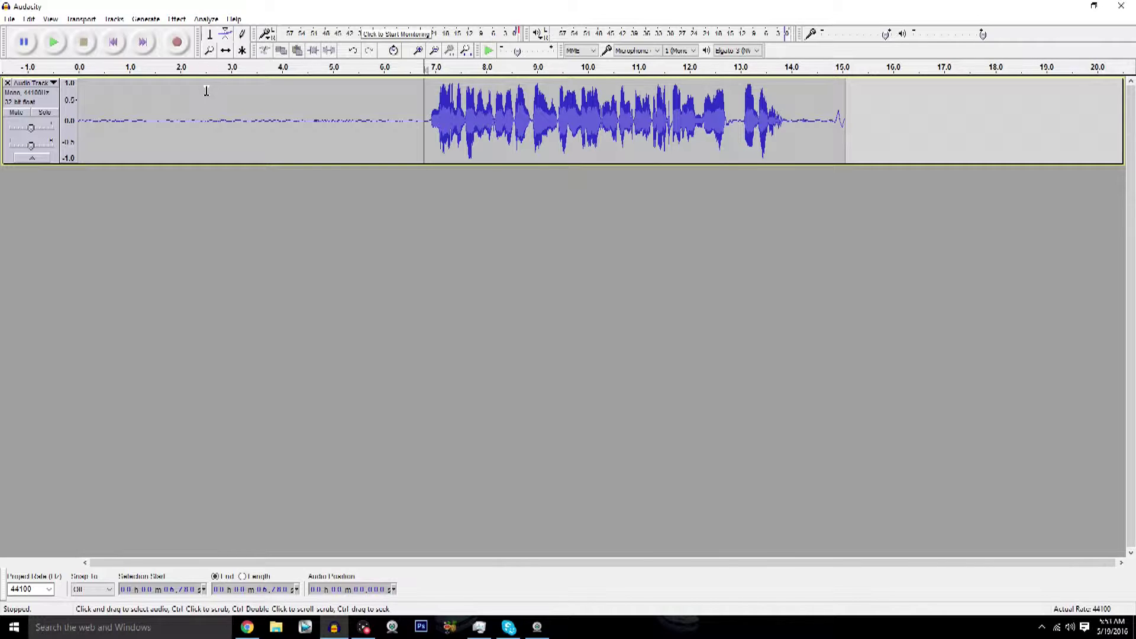
Step: Start recording a new take and shrink Audacity to reveal the Logitech webcam preview
key("r")
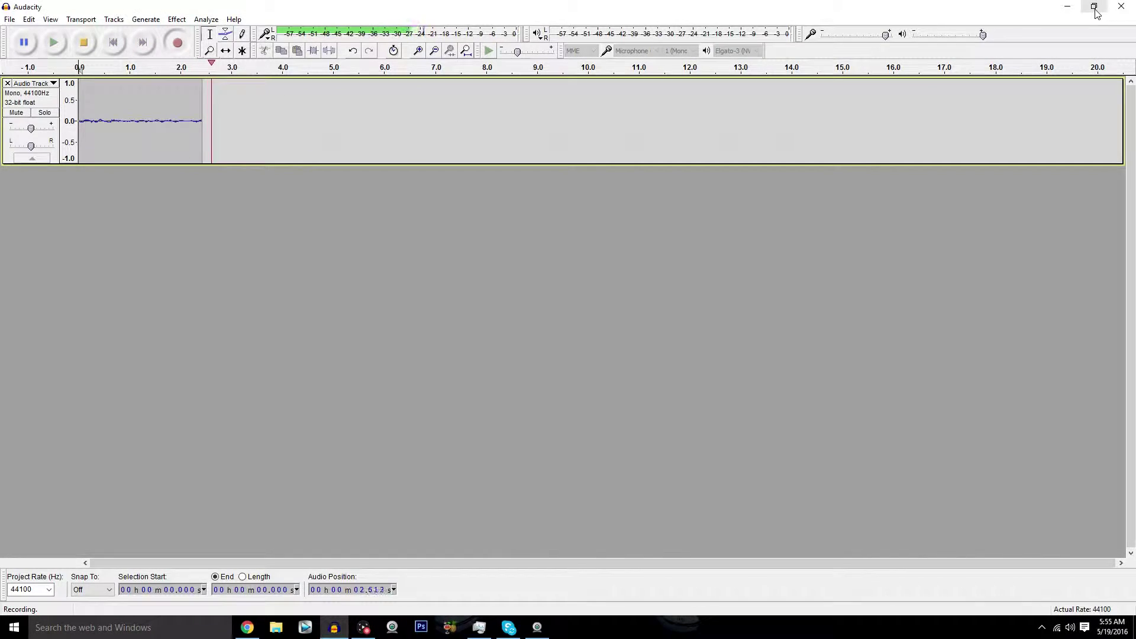
left_click(1093, 5)
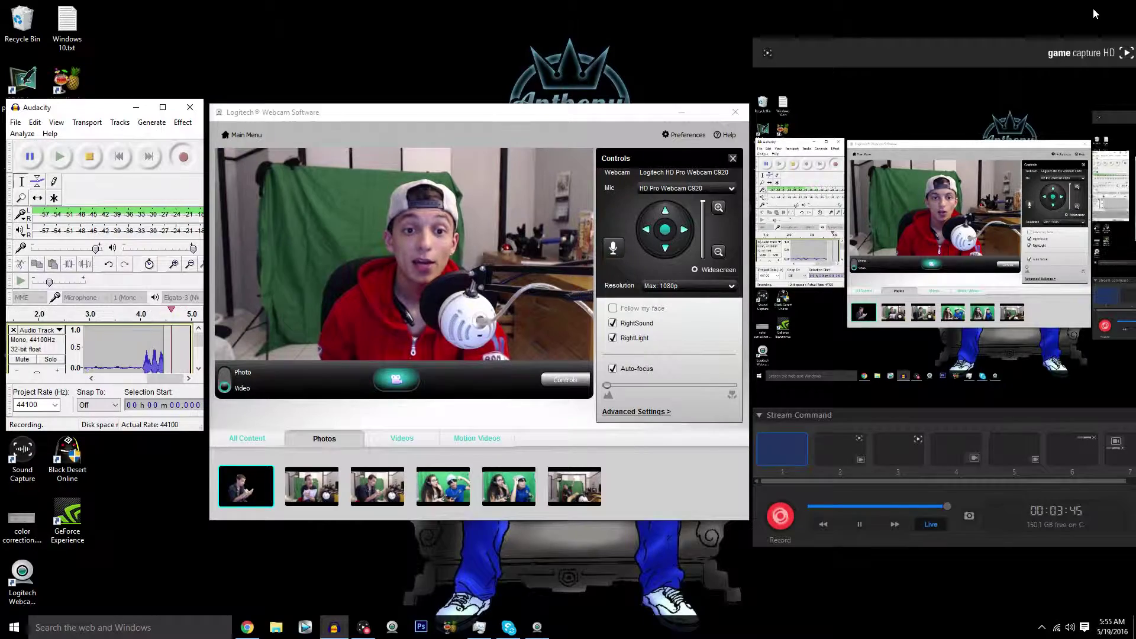